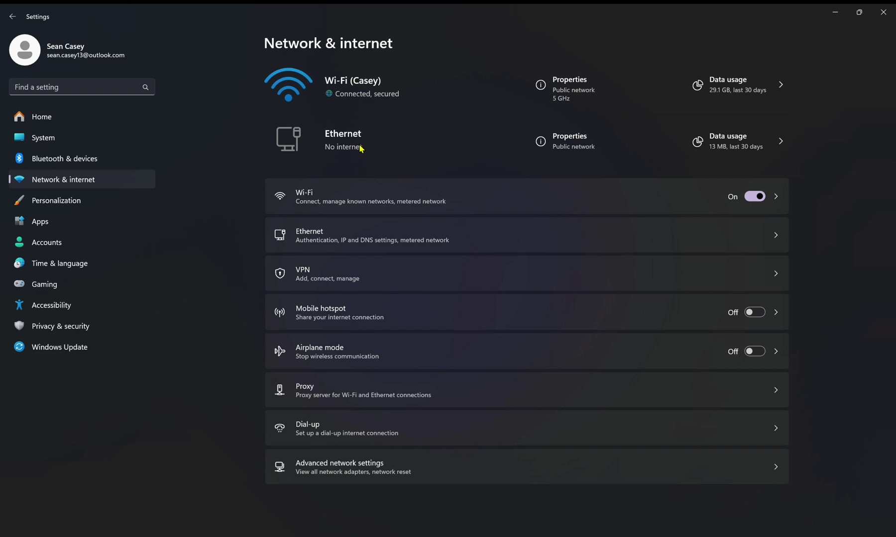
Open the Ethernet settings page for Network 2 from Network & internet.
click(366, 244)
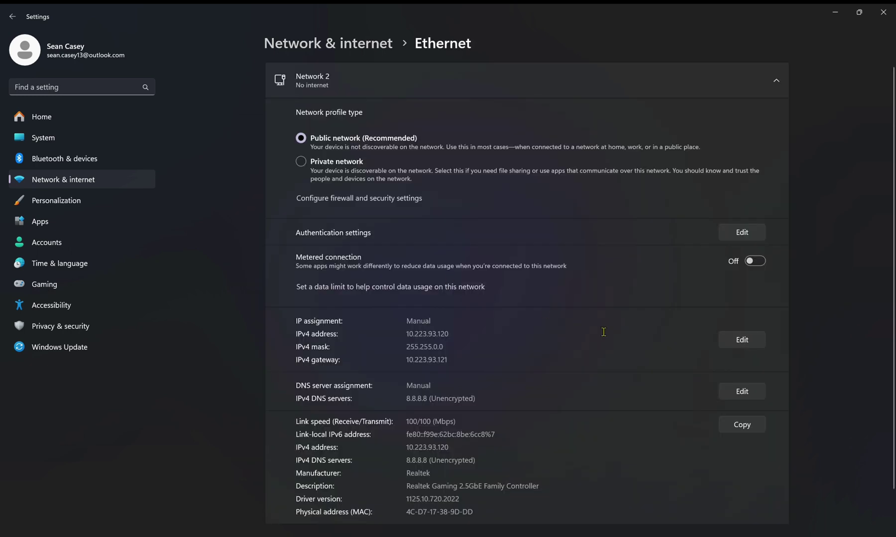
Keep Manual IPv4 (10.223.93.120, 255.255.0.0, gateway 10.223.93.121) and save the Ethernet settings.
click(754, 341)
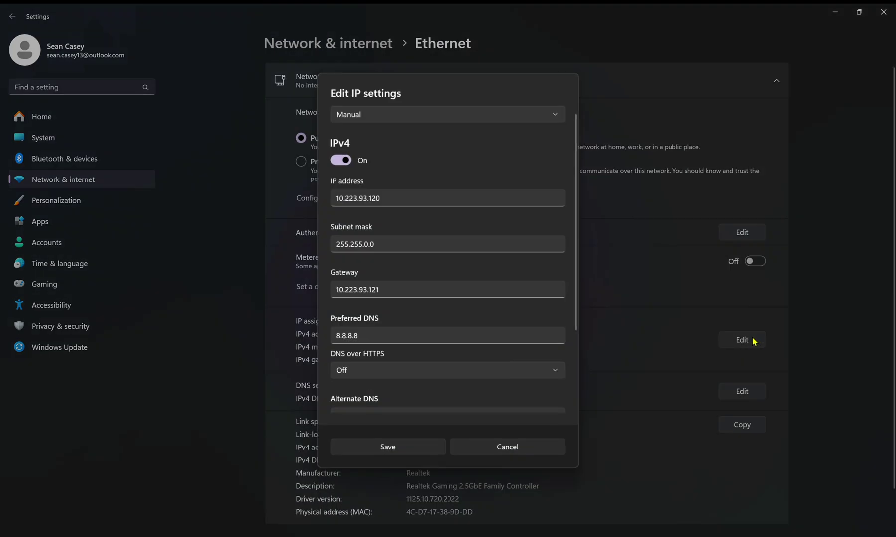
click(387, 119)
click(386, 119)
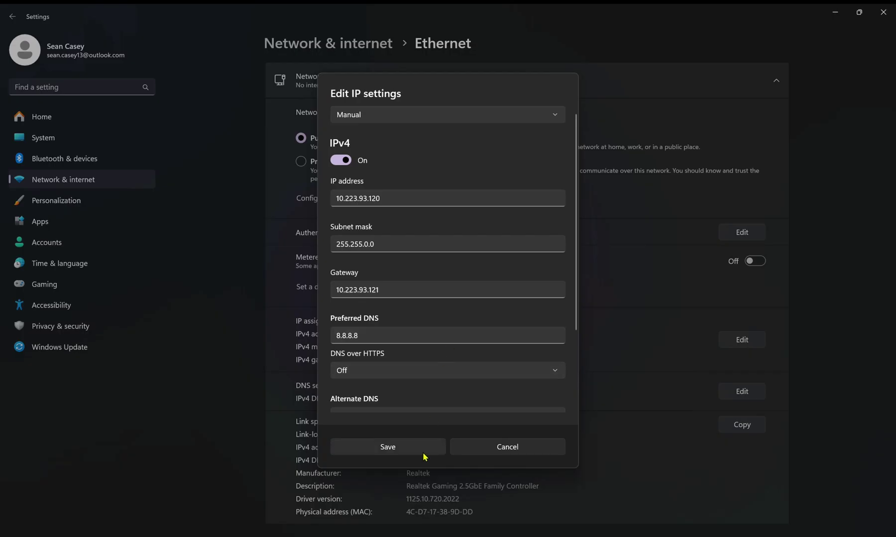
click(423, 451)
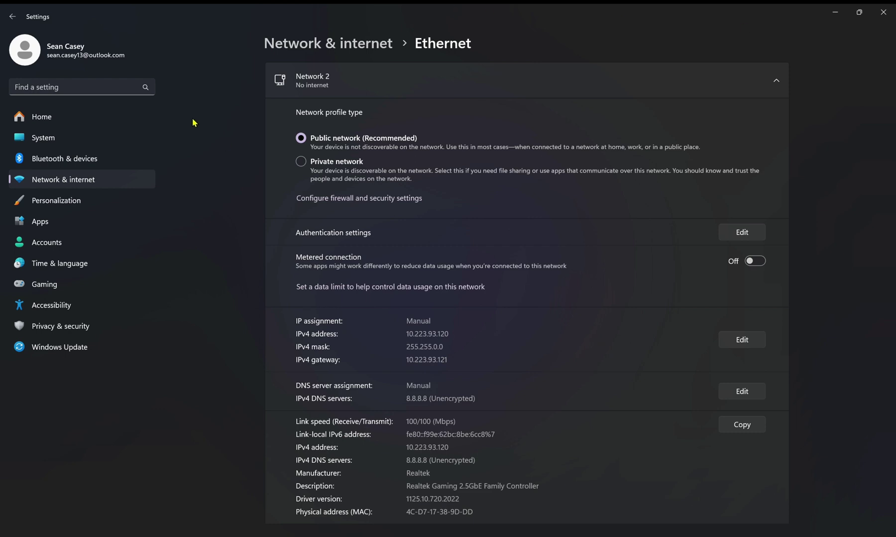
key(alt+Tab)
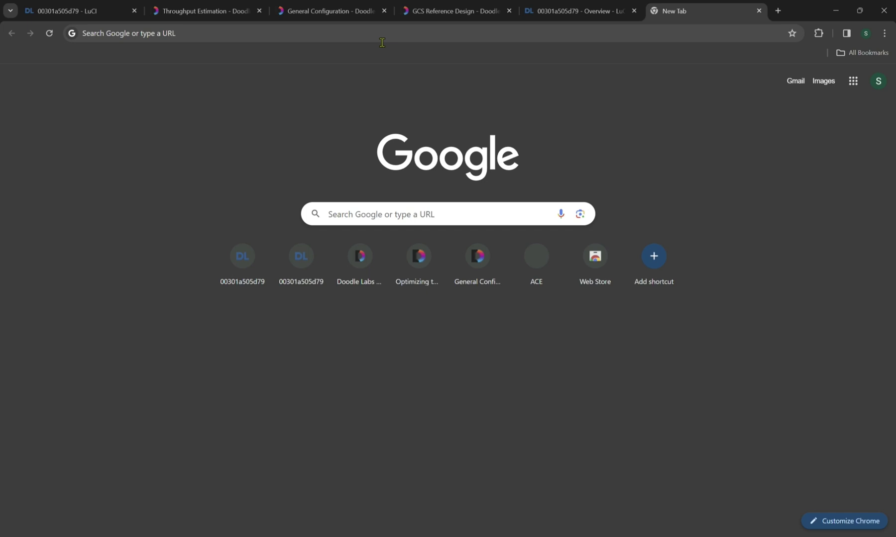
Load the radio's web interface at 10.223.93.121 in a new Chrome tab.
click(382, 35)
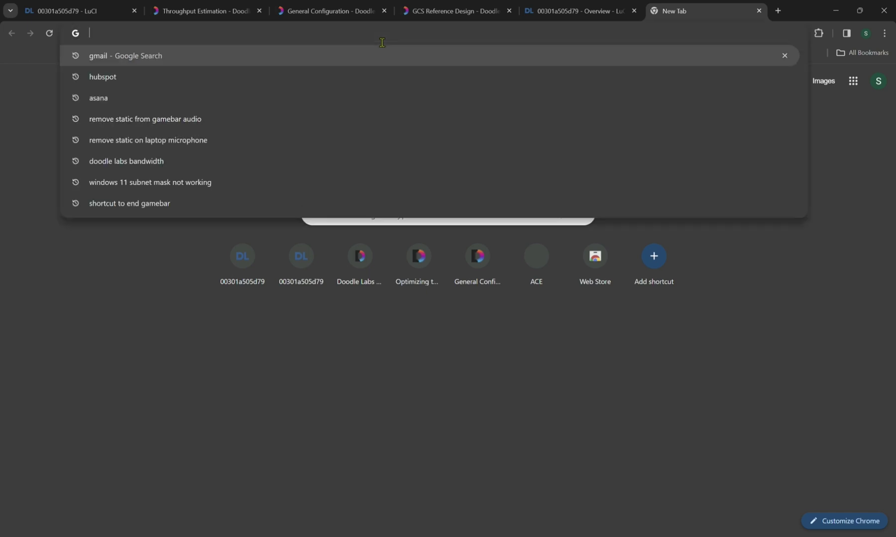
text(10.223)
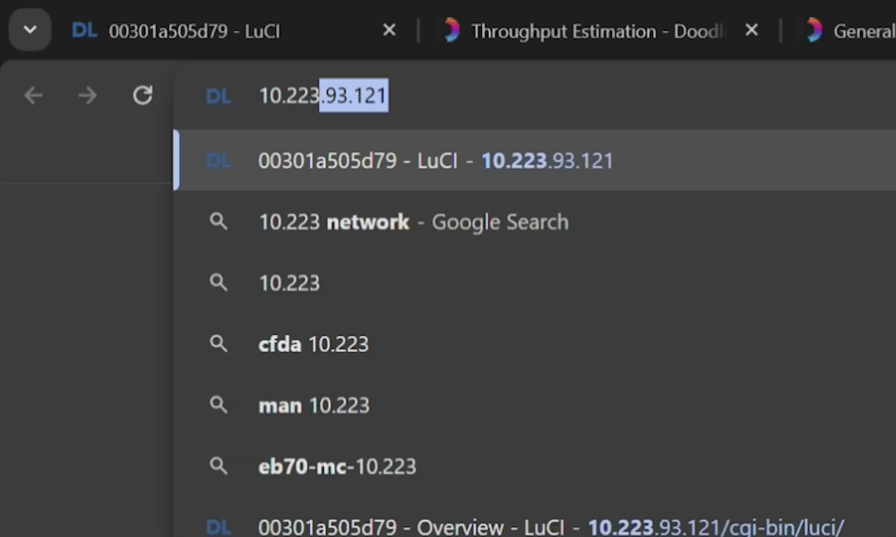
key(Return)
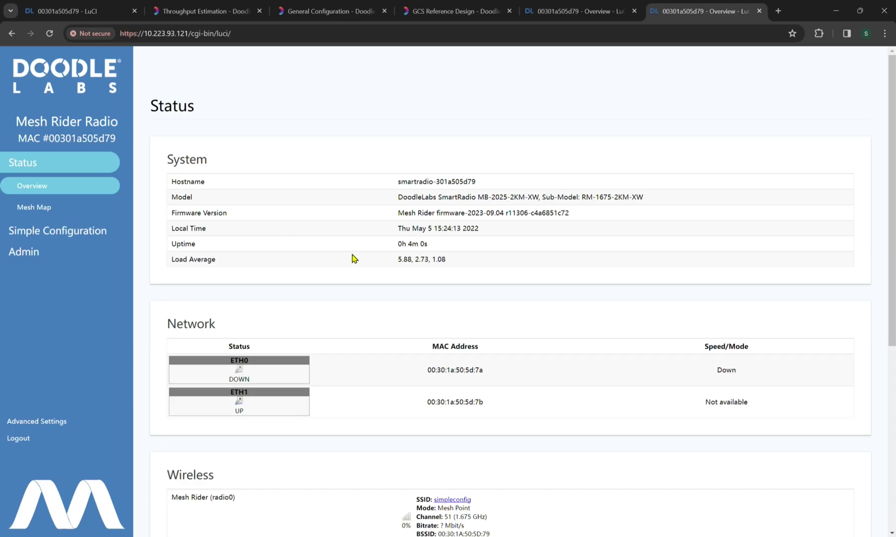
scroll(358, 259, down, 1)
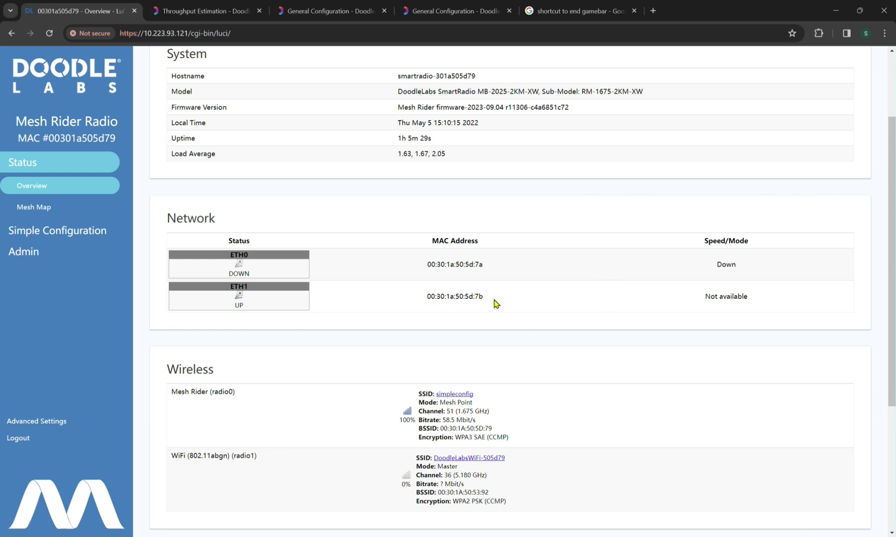
scroll(495, 300, down, 1)
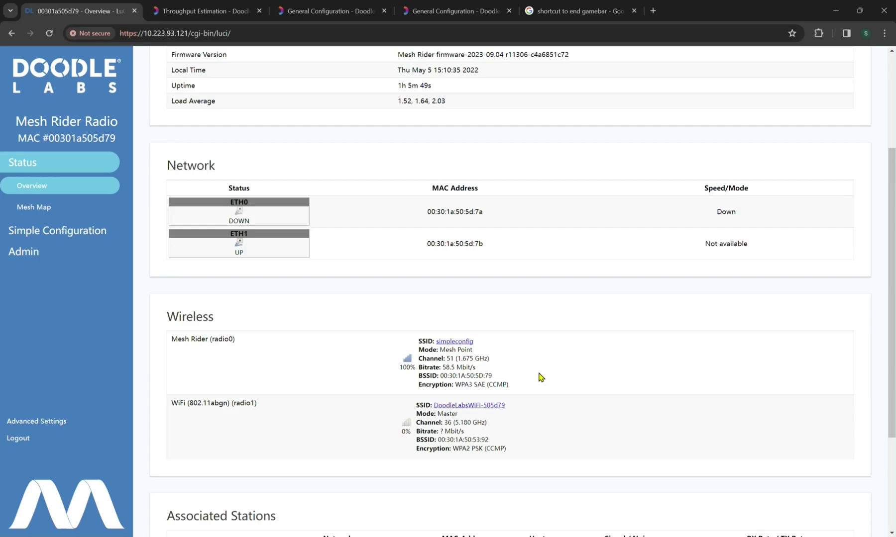
scroll(542, 374, down, 3)
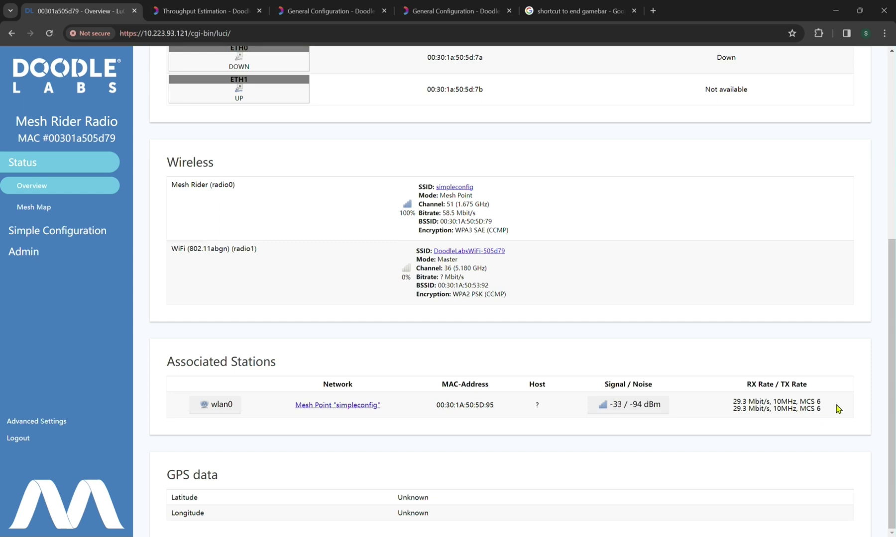
Check the Mesh Map page, which shows the service stopped, then return and expand Simple Configuration.
click(41, 211)
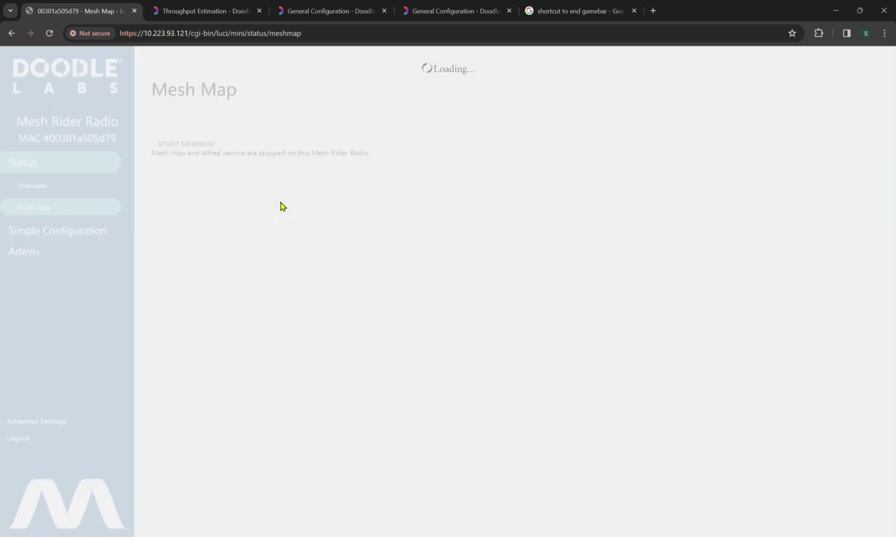
key(alt+Left)
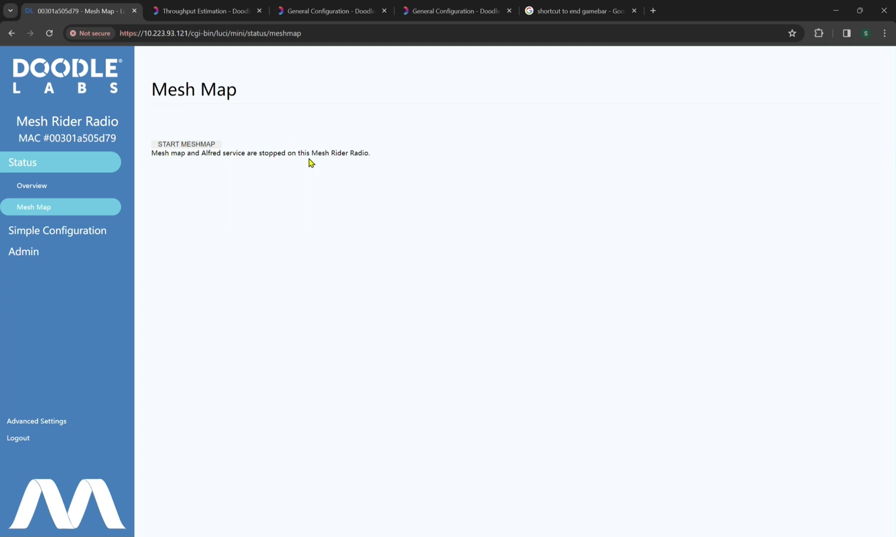
click(103, 233)
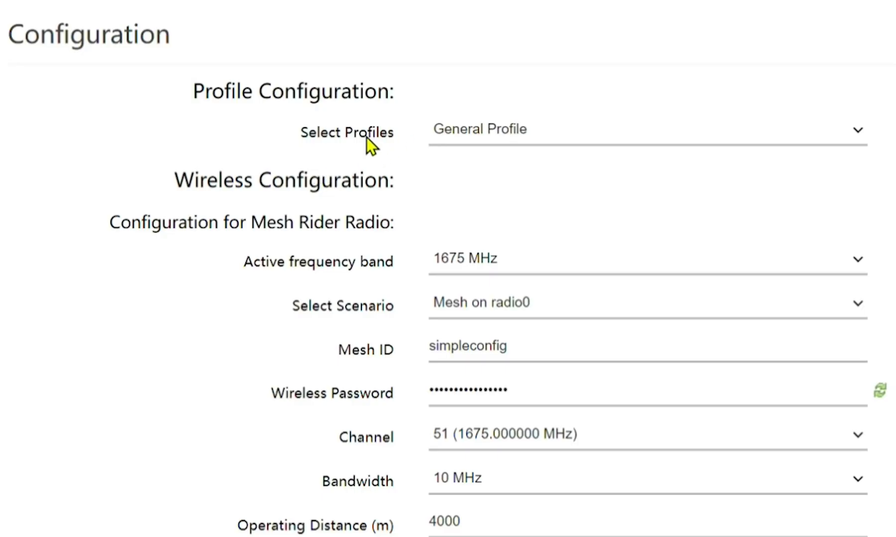
Review the Select Profiles choices, keeping General Profile, and the mesh radio's Select Scenario options.
click(494, 131)
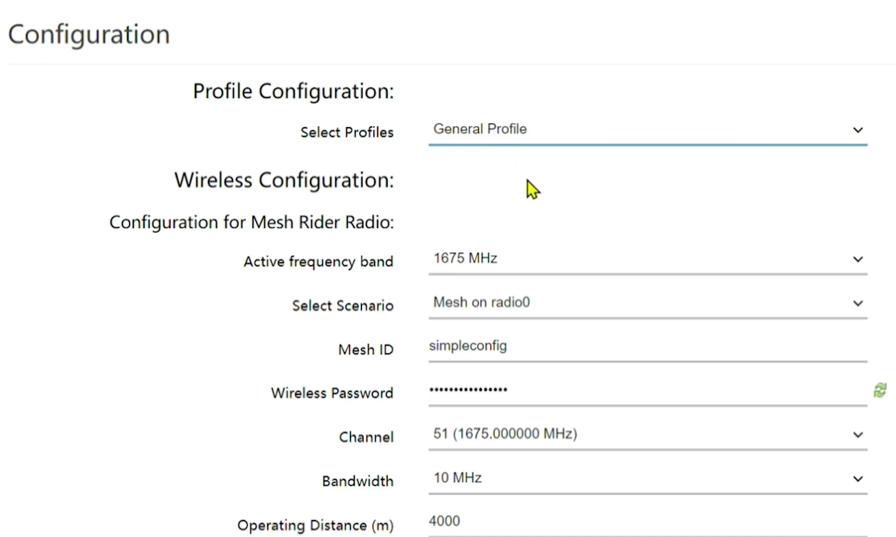
click(346, 151)
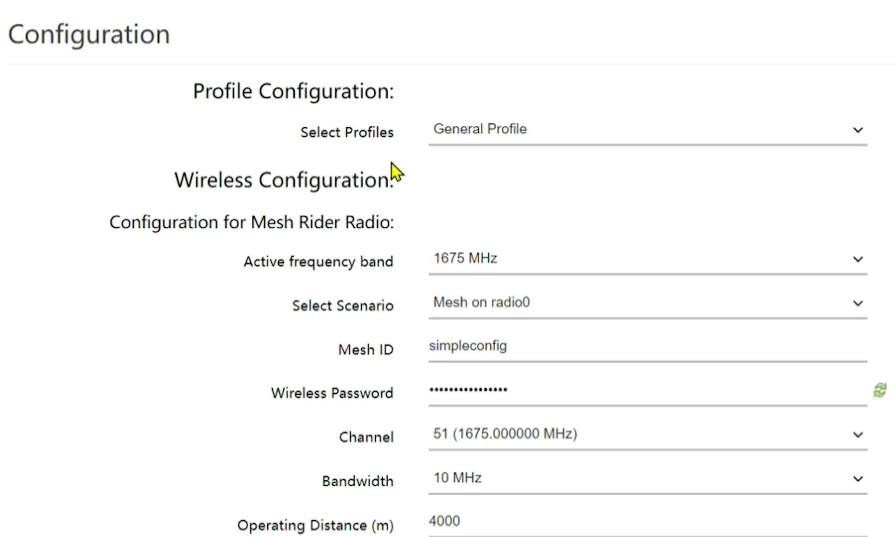
scroll(378, 155, down, 2)
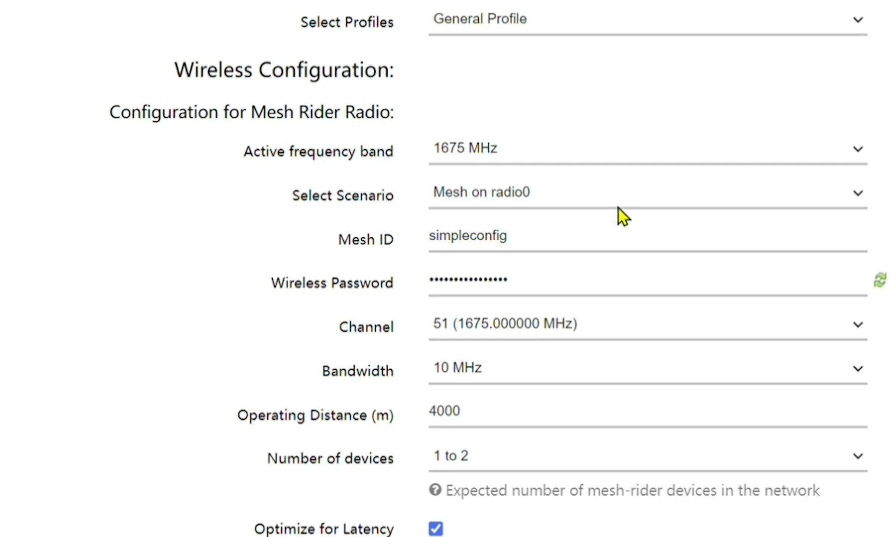
click(624, 193)
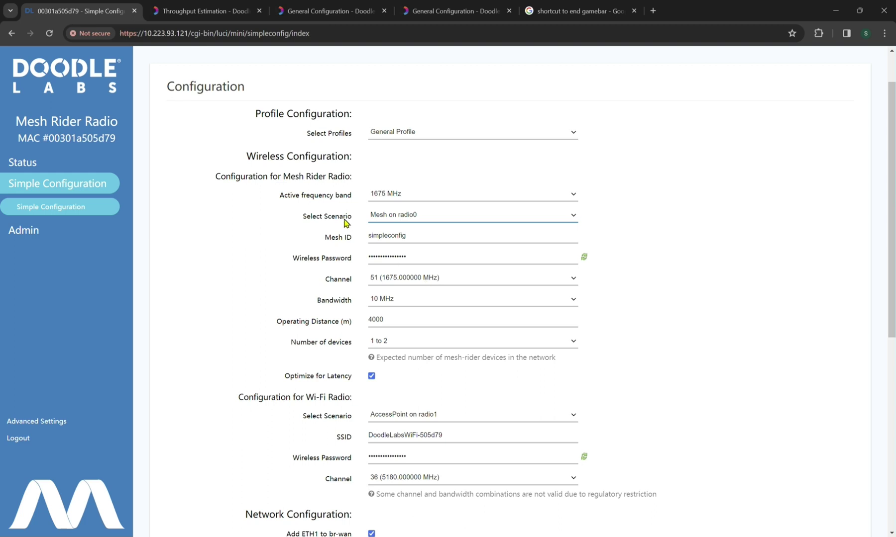
scroll(347, 222, down, 2)
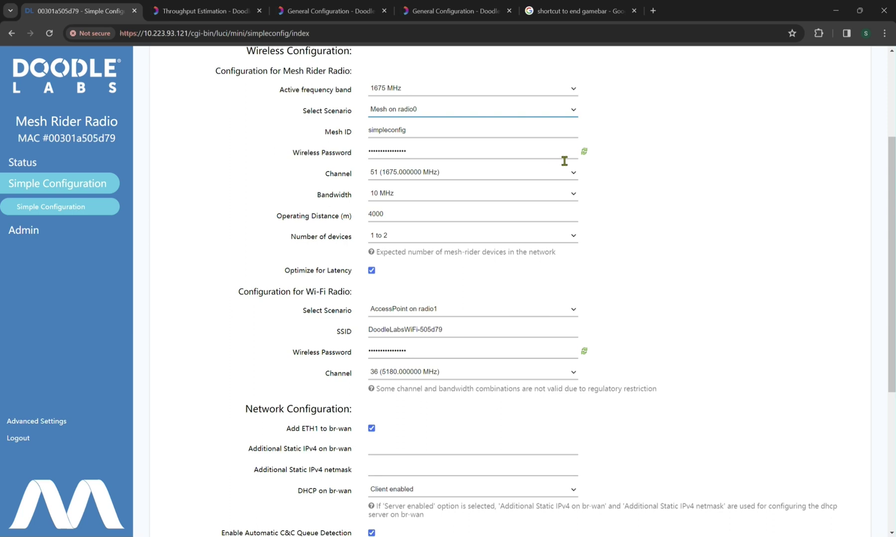
Reveal the mesh wireless password and inspect the mesh channel choices, leaving the channel unchanged.
click(584, 152)
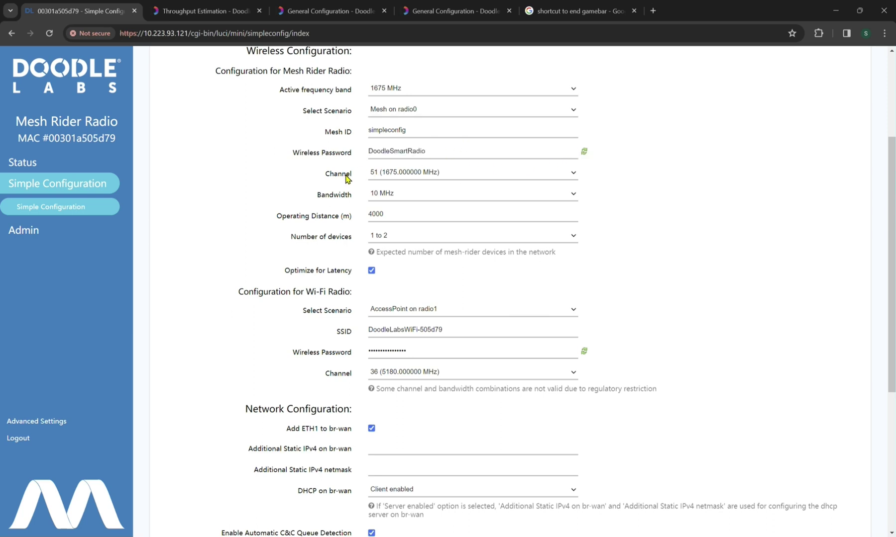
click(449, 175)
click(693, 202)
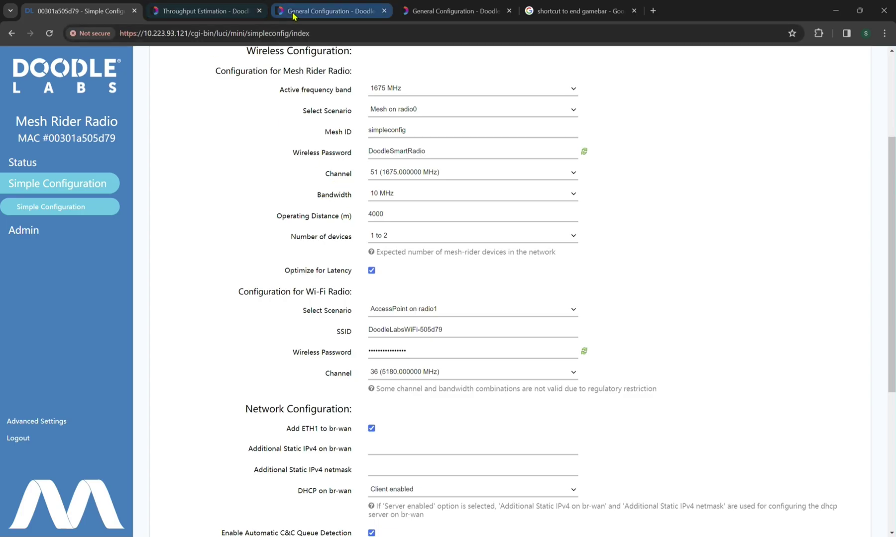
click(224, 14)
Highlight the narrow and wide channel bandwidth explanations in the Optimizing the RF Link note.
click(12, 32)
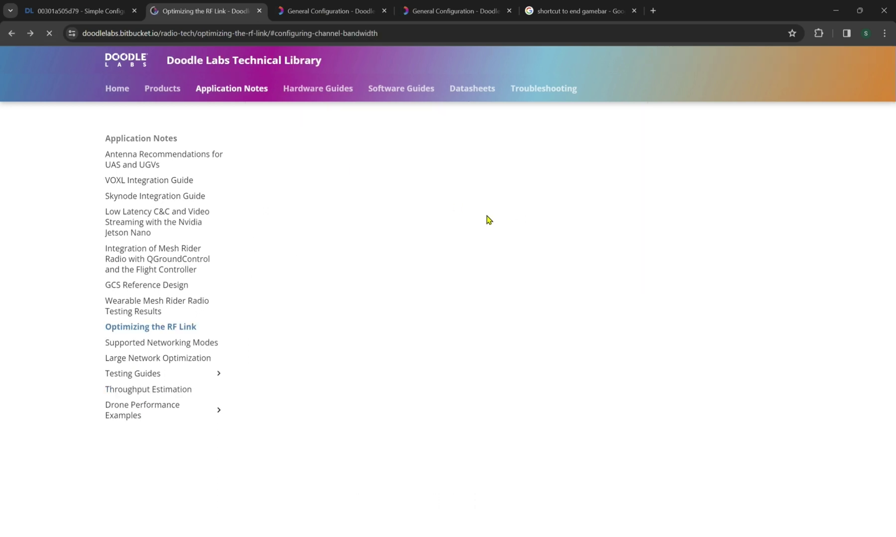
scroll(374, 242, up, 5)
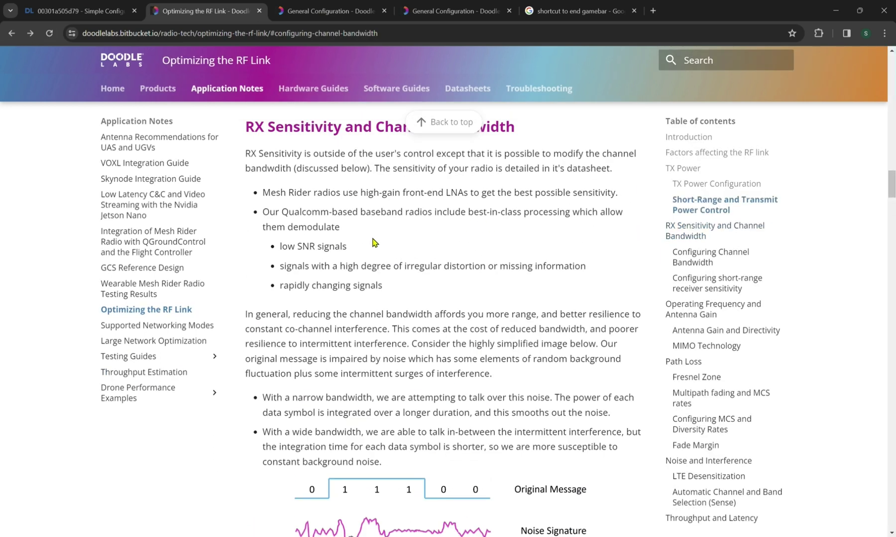
scroll(374, 243, up, 2)
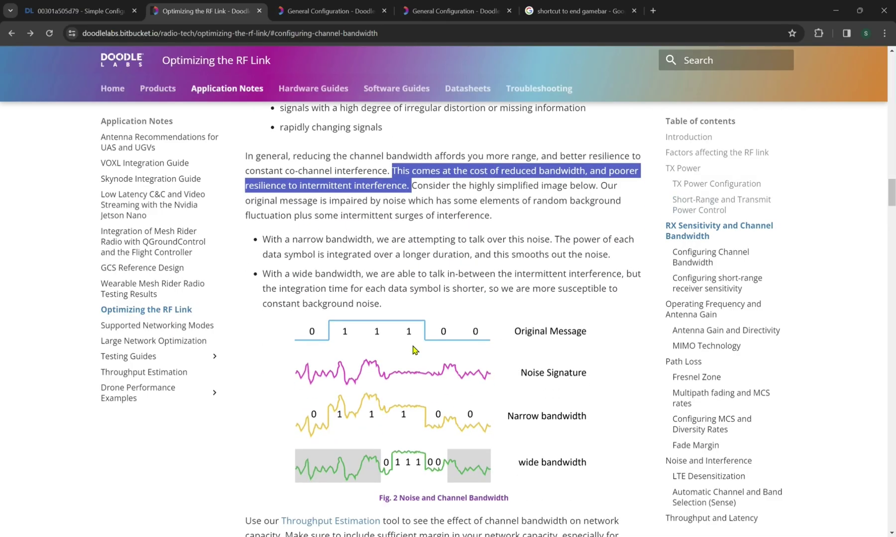
drag(263, 241, 451, 248)
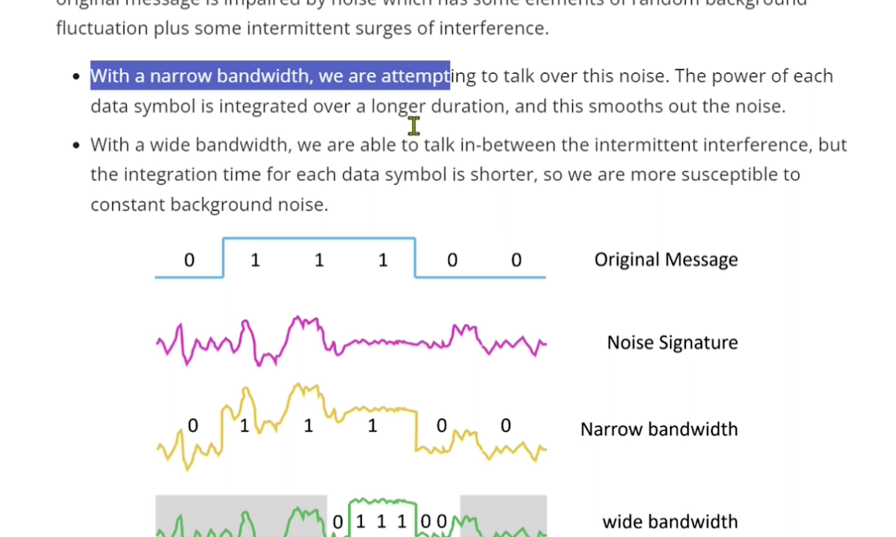
drag(616, 106, 824, 100)
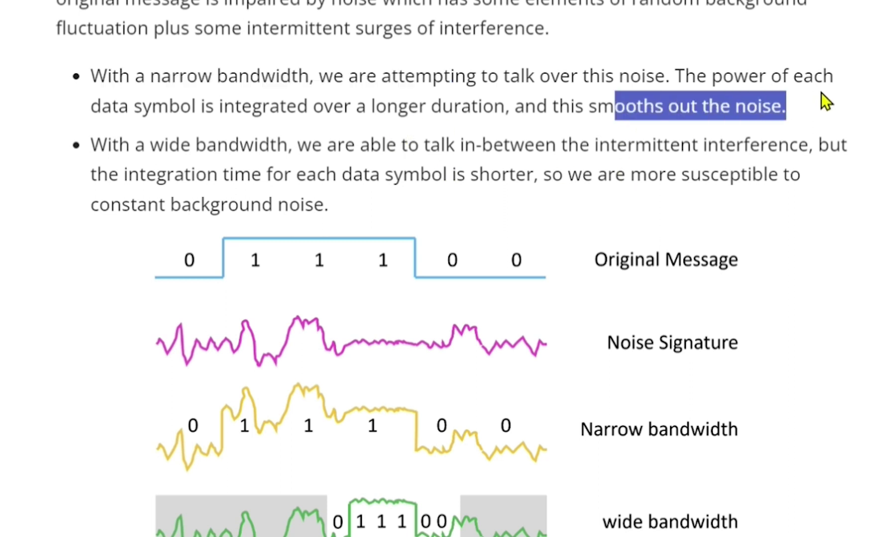
drag(108, 146, 410, 191)
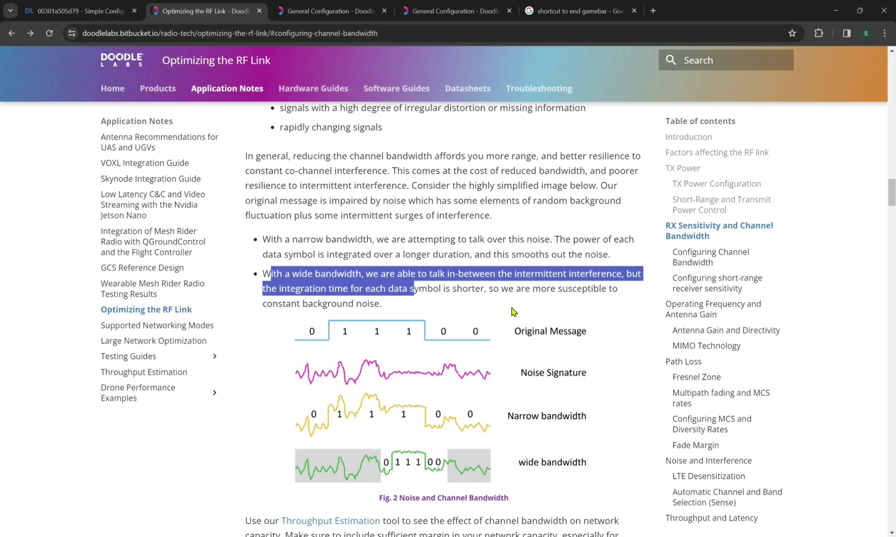
scroll(542, 223, down, 3)
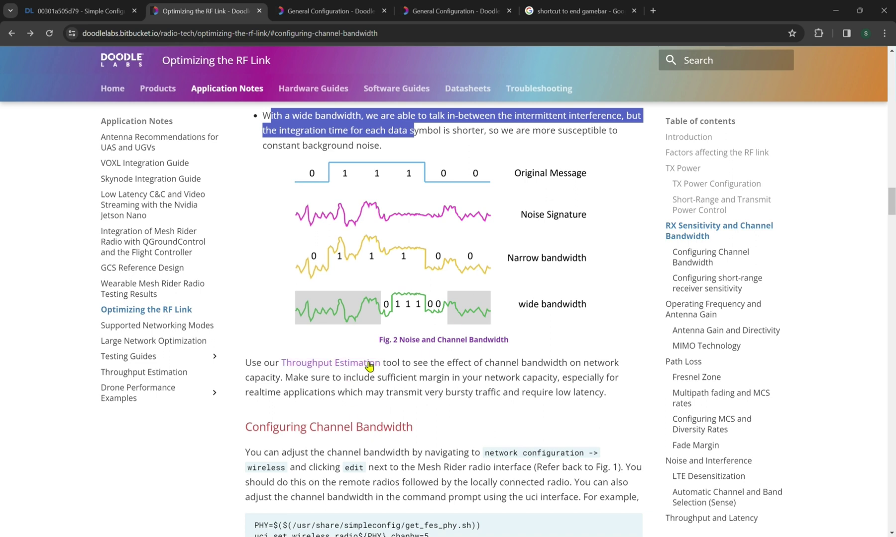
Open the Throughput Estimation tool and check the radio's 1675 MHz frequency in Simple Configuration.
click(369, 365)
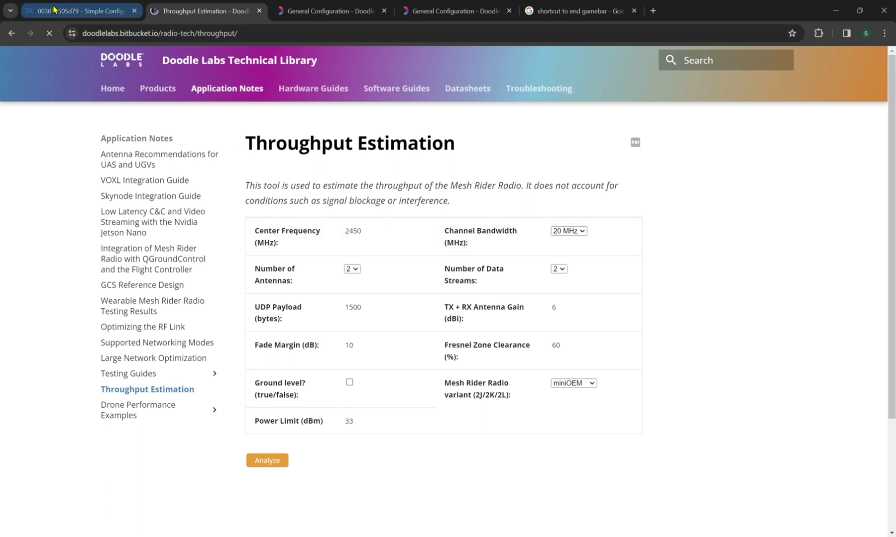
key(ctrl+shift+Tab)
scroll(448, 159, up, 1)
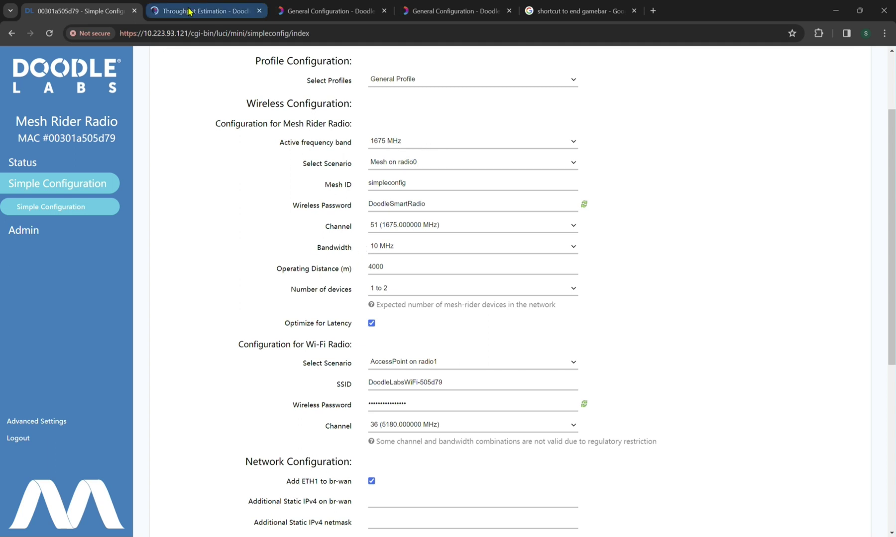
click(206, 10)
Replace the 2450 Center Frequency with 1675 MHz, cross-checking the radio's settings.
double_click(379, 241)
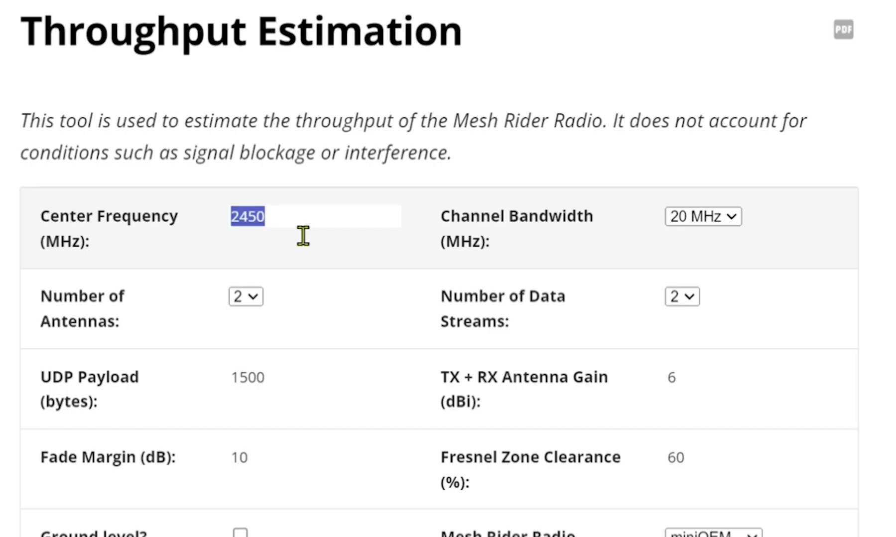
key(BackSpace)
text(1675)
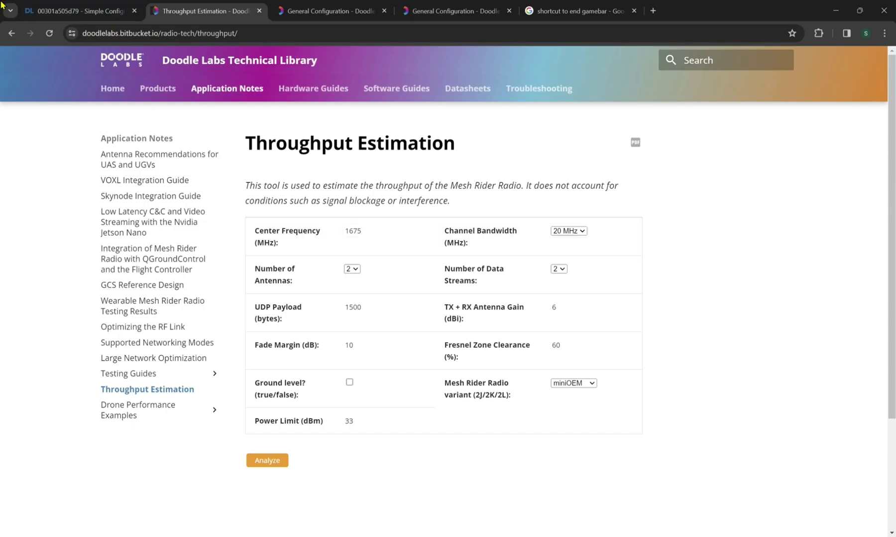
click(68, 10)
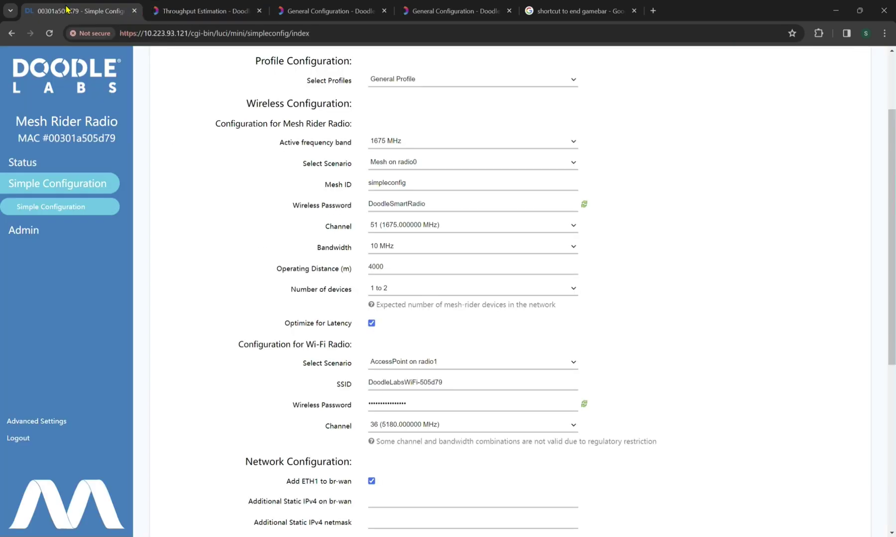
click(237, 11)
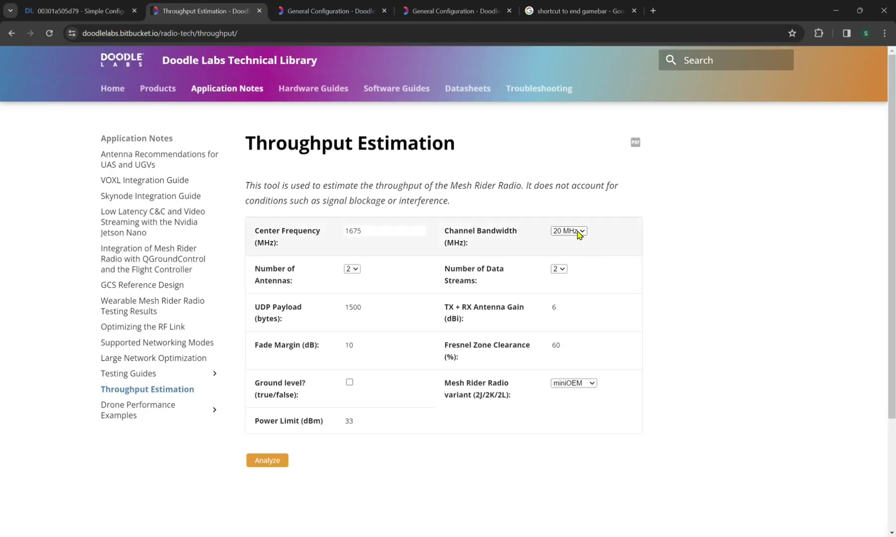
Analyze throughput at 10 MHz bandwidth, charting about 44 Mbps at 402.2 m down to 5 Mbps.
key(Tab)
key(Up)
click(272, 465)
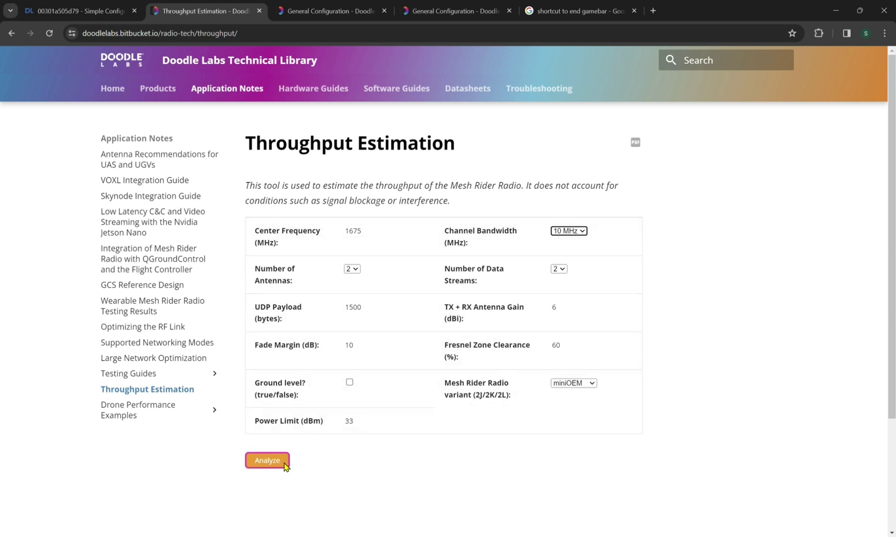
scroll(517, 398, down, 3)
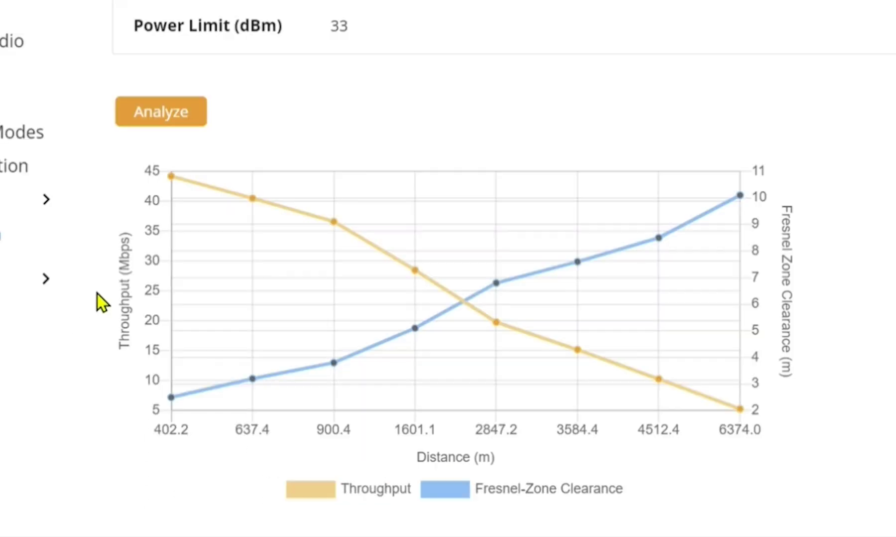
click(266, 318)
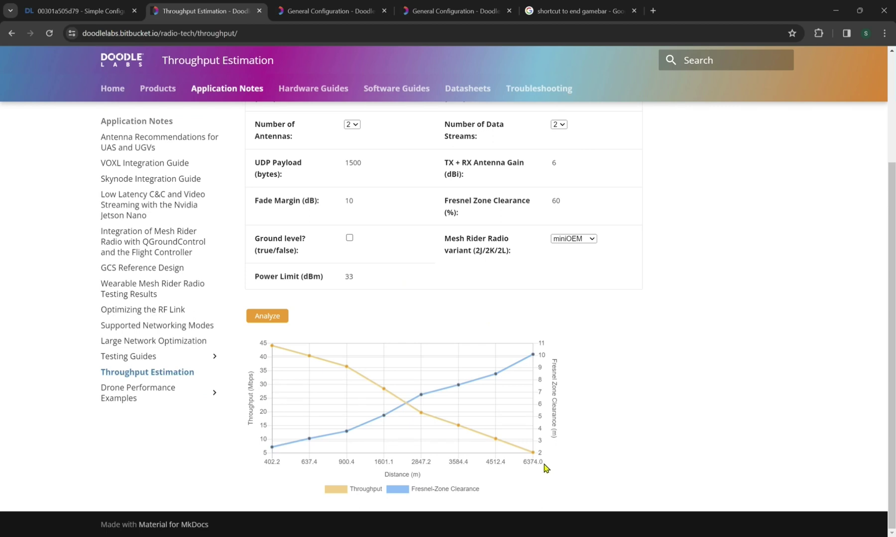
scroll(600, 400, up, 3)
Switch the Mesh Rider Radio variant to Wearable and recalculate throughput.
click(573, 344)
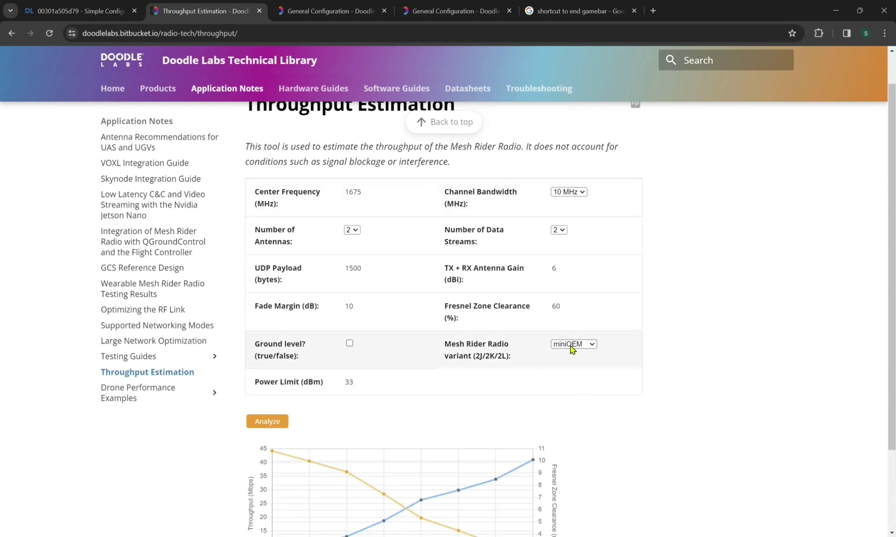
click(581, 365)
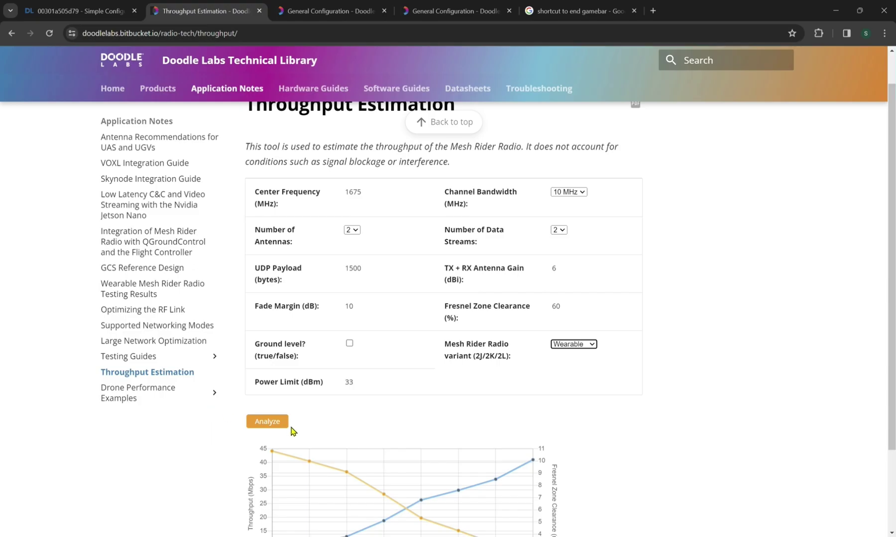
click(99, 510)
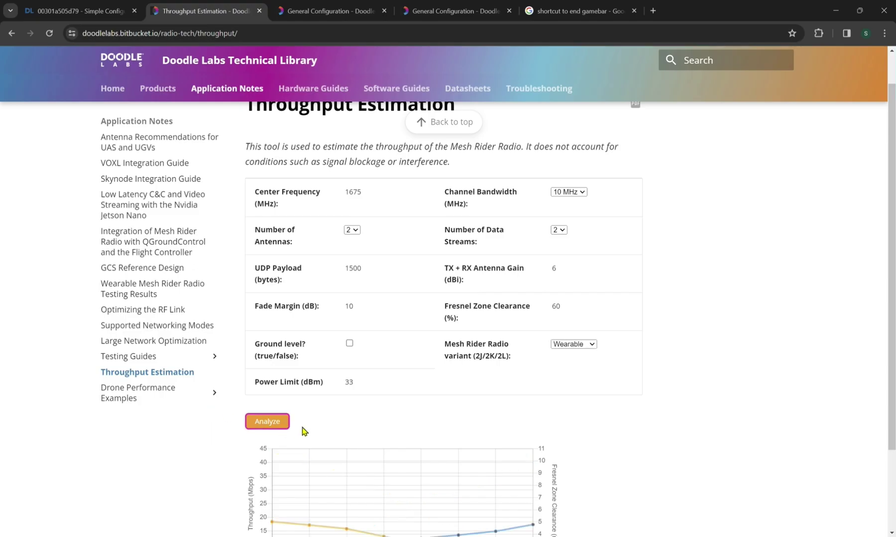
scroll(492, 401, down, 1)
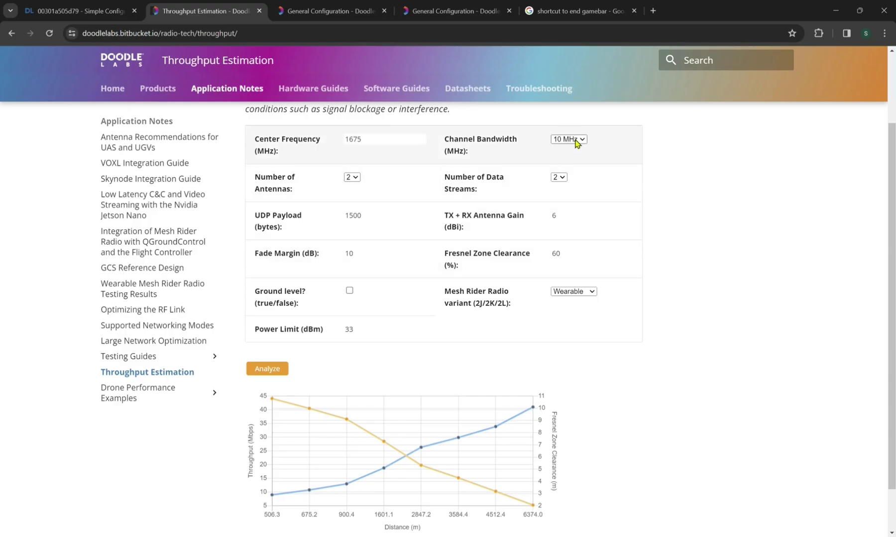
Set Channel Bandwidth to 40 MHz and reanalyze, showing about 137 Mbps at 253.2 m.
click(574, 194)
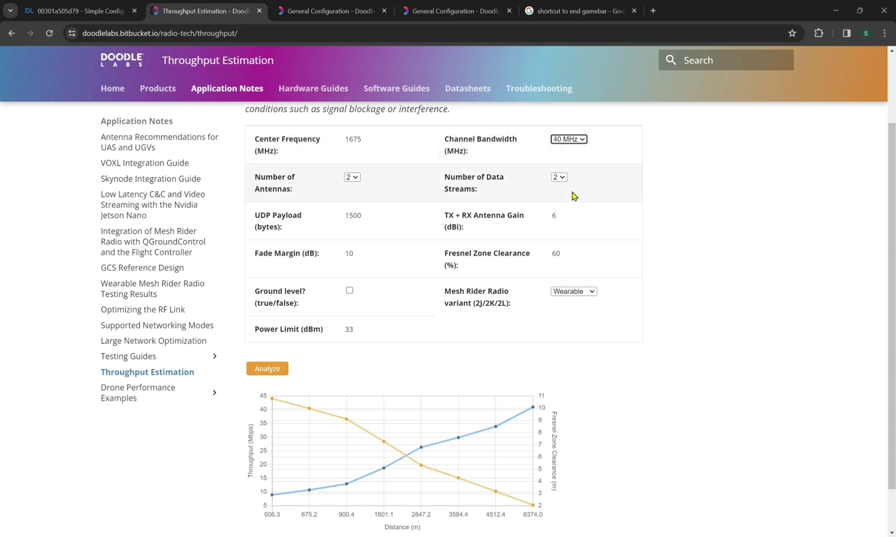
click(267, 368)
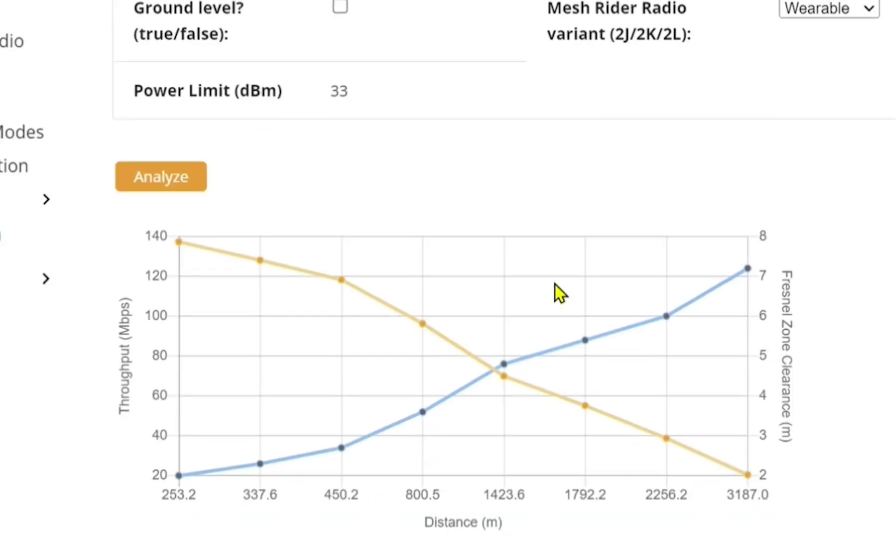
scroll(257, 422, down, 1)
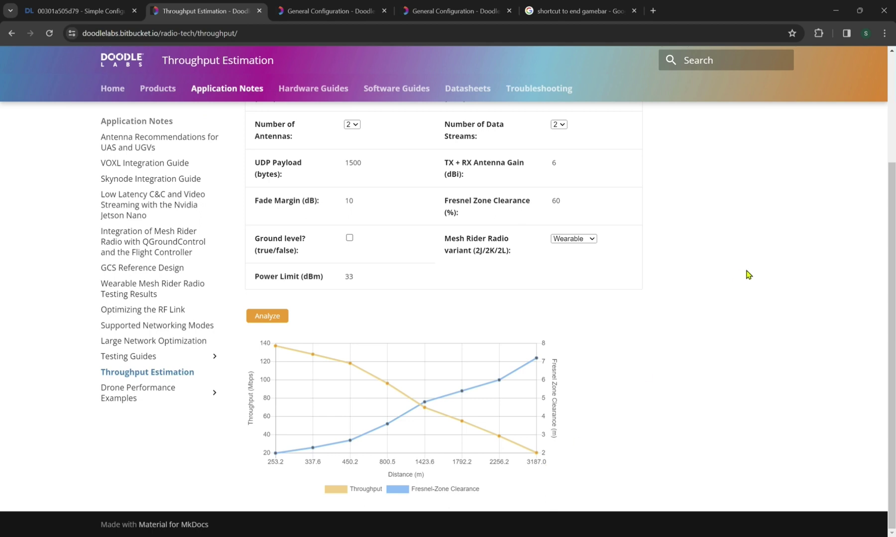
scroll(749, 275, up, 3)
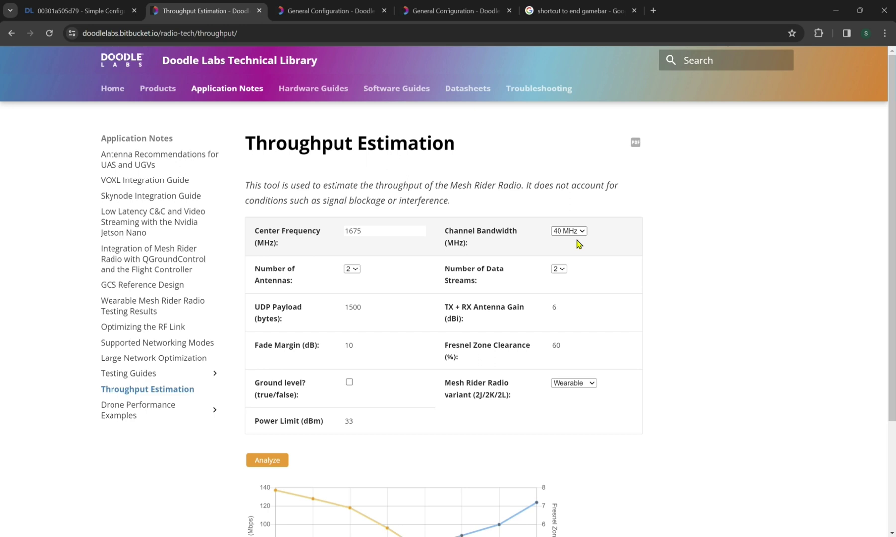
Recalculate throughput at 3 MHz bandwidth, reaching about 11.6 km, then return to the radio's Simple Configuration.
click(579, 245)
click(267, 460)
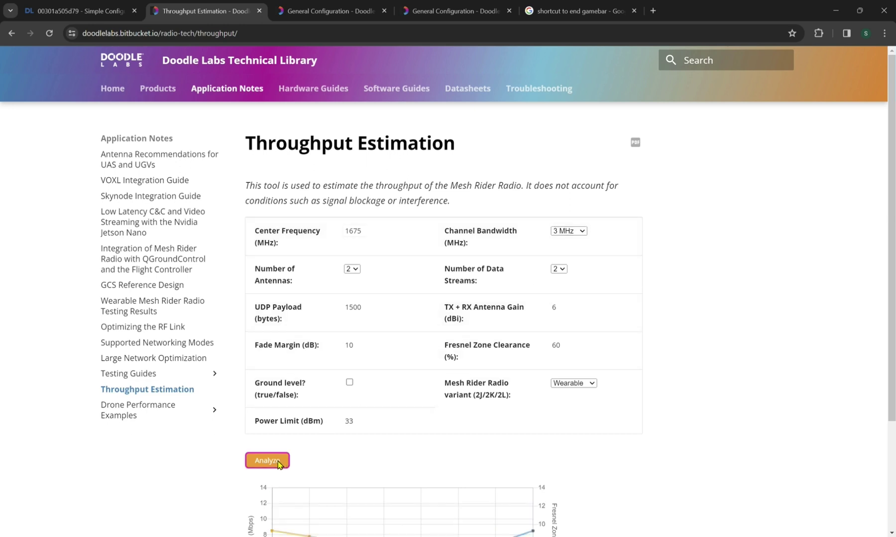
scroll(418, 420, down, 2)
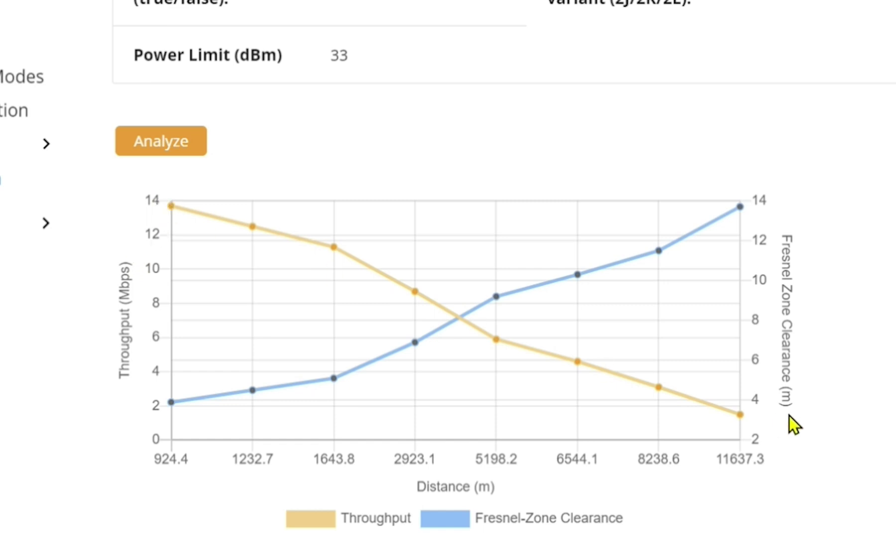
scroll(786, 416, down, 2)
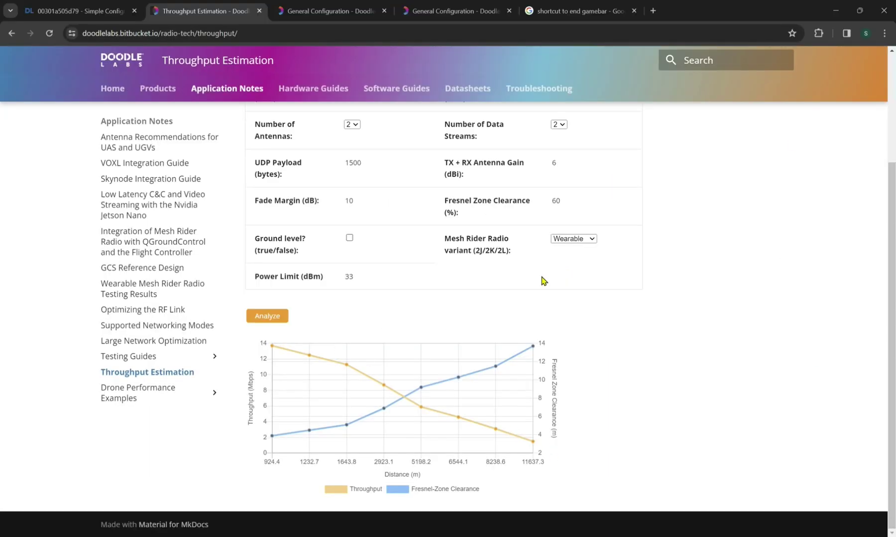
click(96, 11)
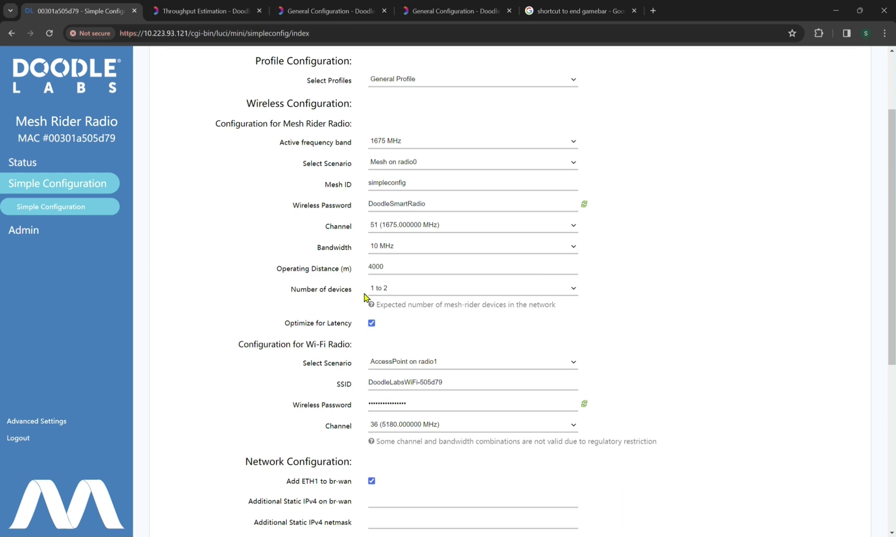
Check the mesh settings (1675 MHz, 10 MHz, 1 to 2 devices), then switch to the General Configuration guide.
click(406, 290)
scroll(339, 323, down, 1)
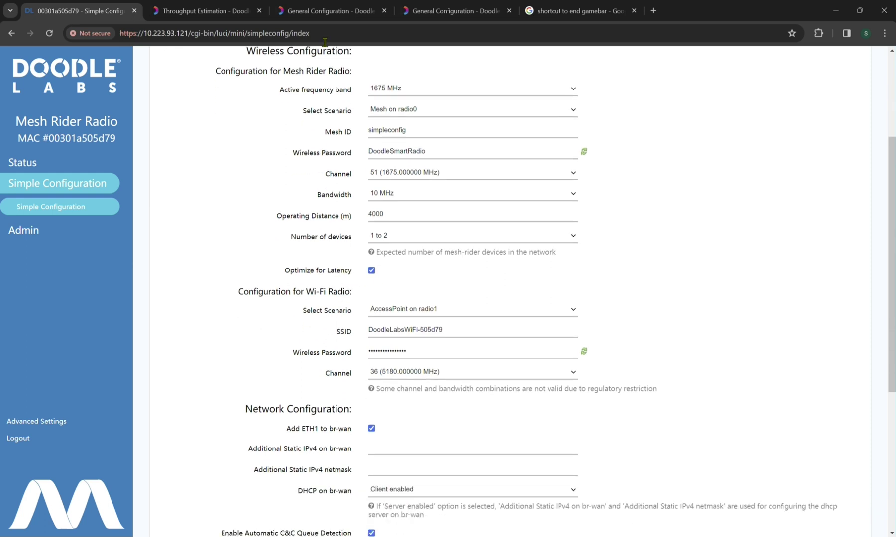
click(331, 10)
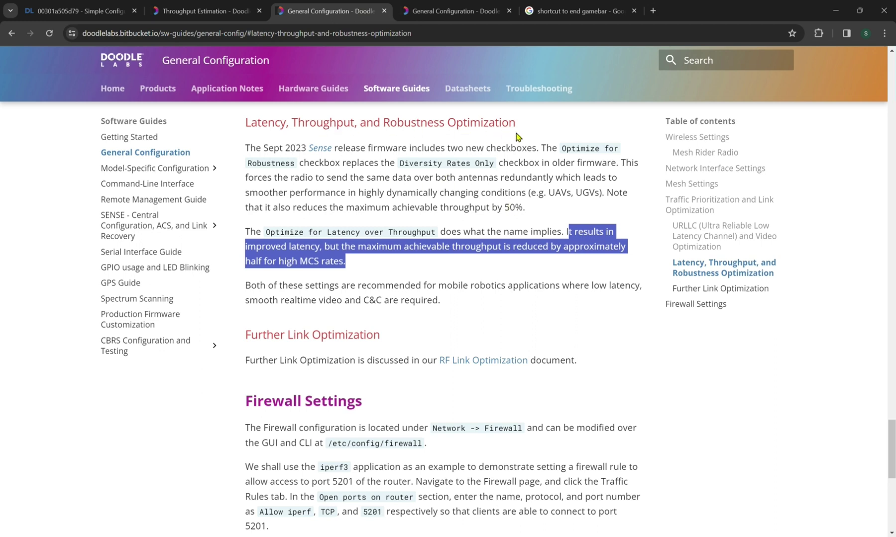
Highlight the 'It results in improved latency…' sentence on halved high-MCS throughput, then return to the radio page.
click(386, 225)
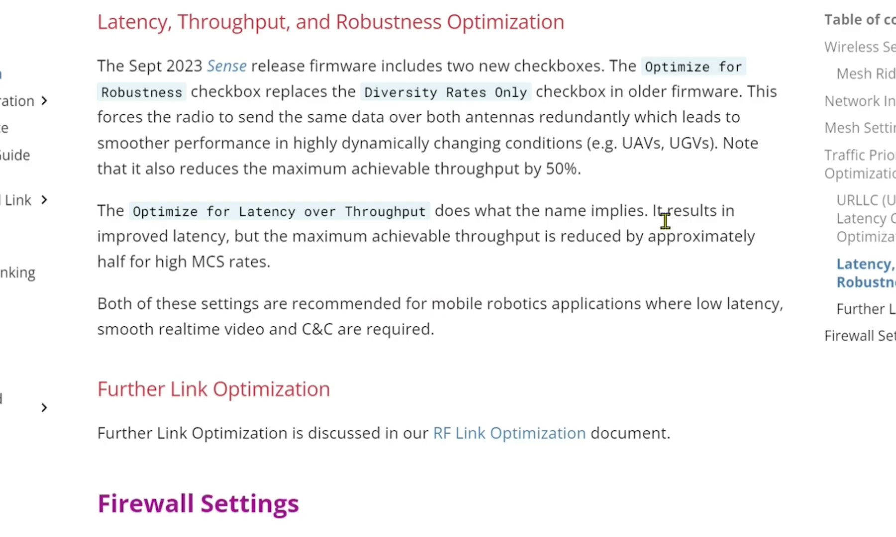
drag(652, 214, 651, 256)
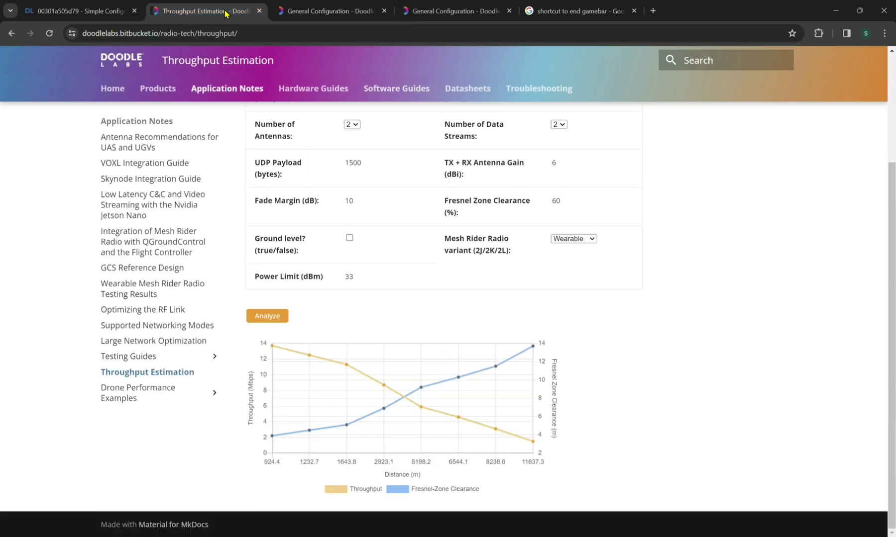
click(128, 15)
Check the Wi-Fi radio's scenario and SSID, then show its wireless password in plain text.
scroll(446, 276, down, 1)
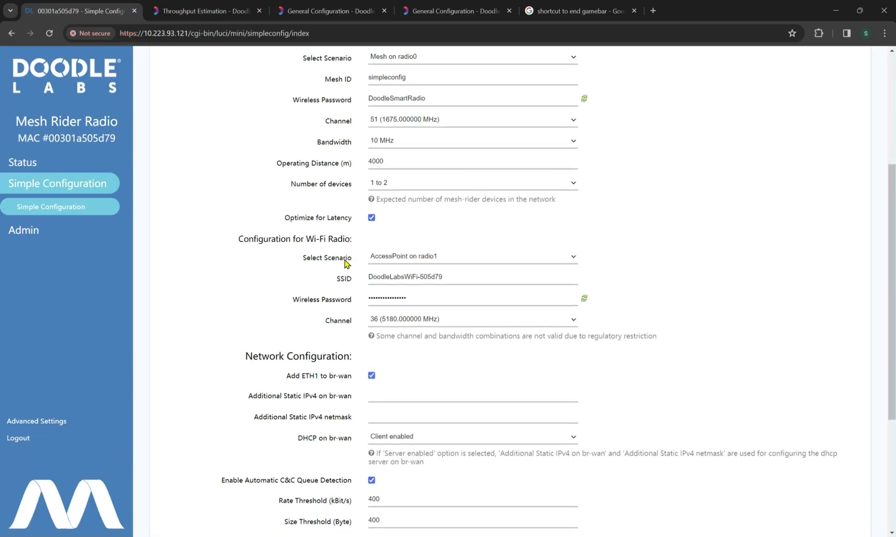
scroll(338, 249, up, 3)
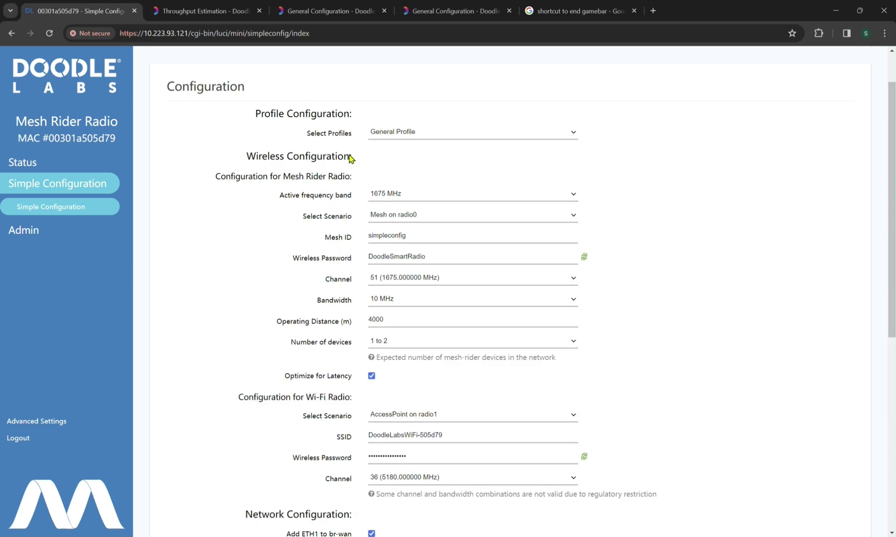
scroll(409, 195, down, 3)
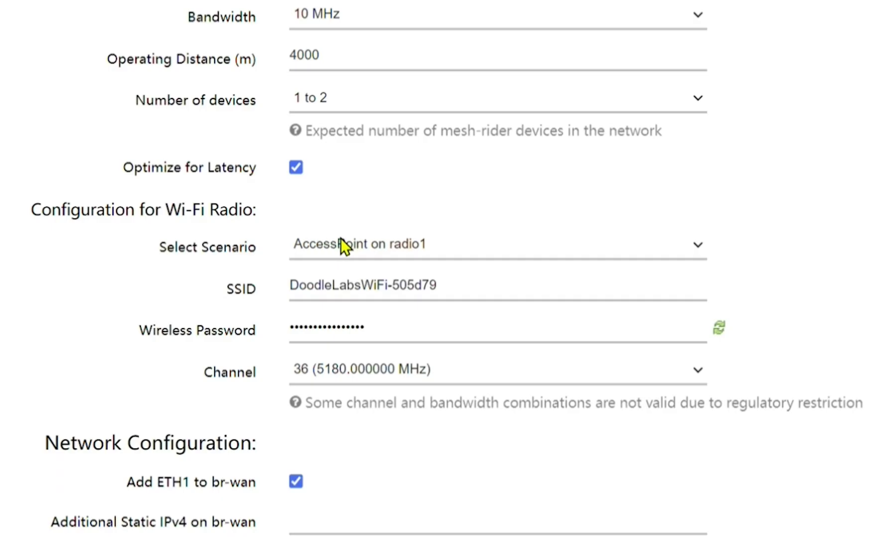
click(340, 238)
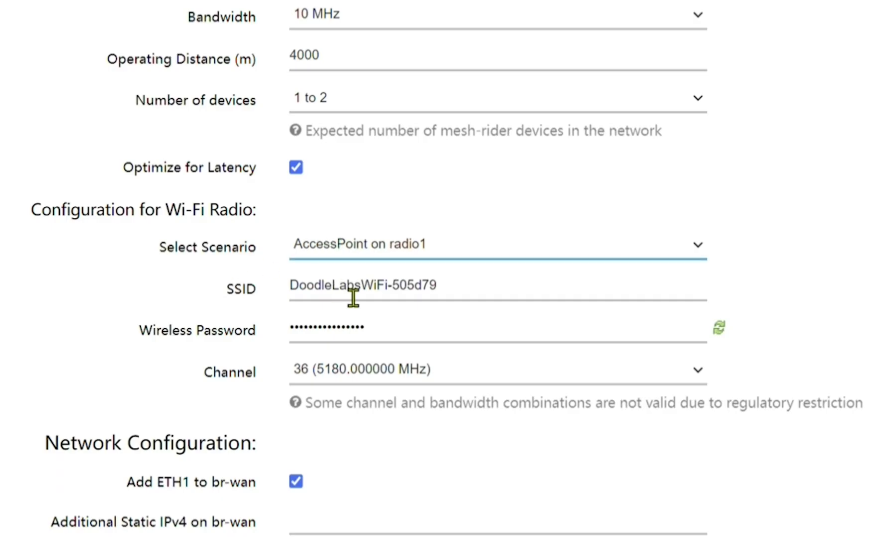
click(388, 298)
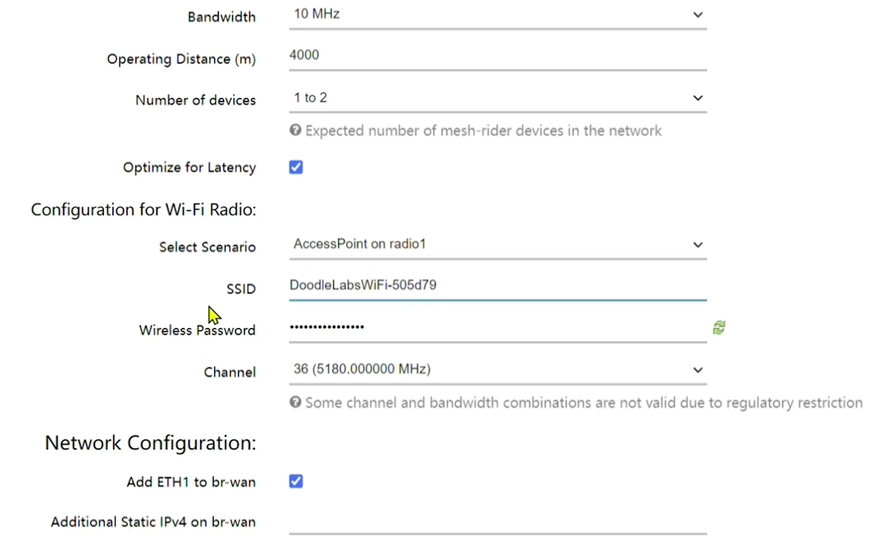
click(720, 328)
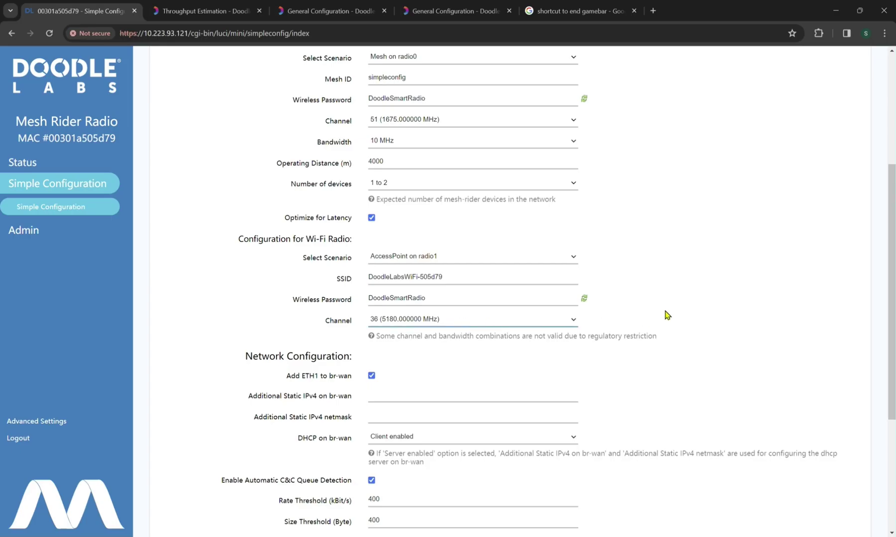
scroll(497, 334, down, 2)
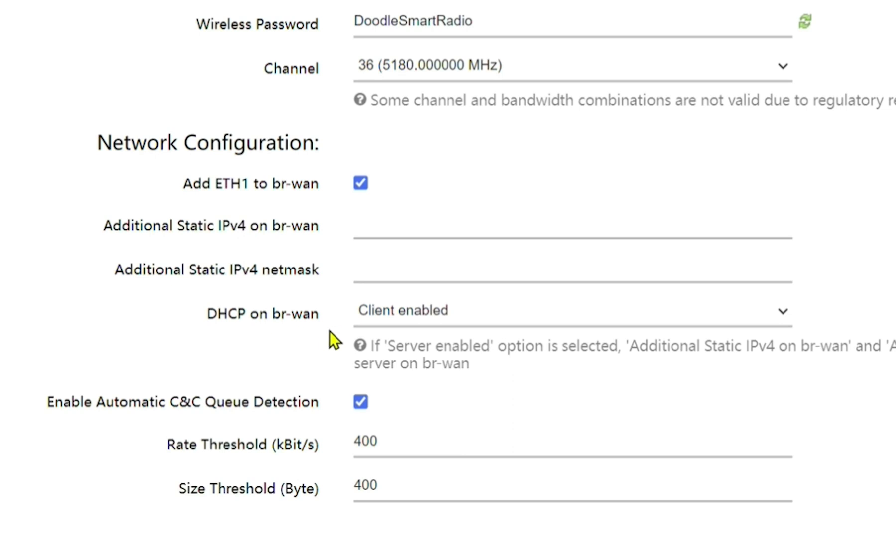
Inspect the DHCP on br-wan dropdown without changing it, then switch to the guide's Traffic Prioritization section.
click(462, 313)
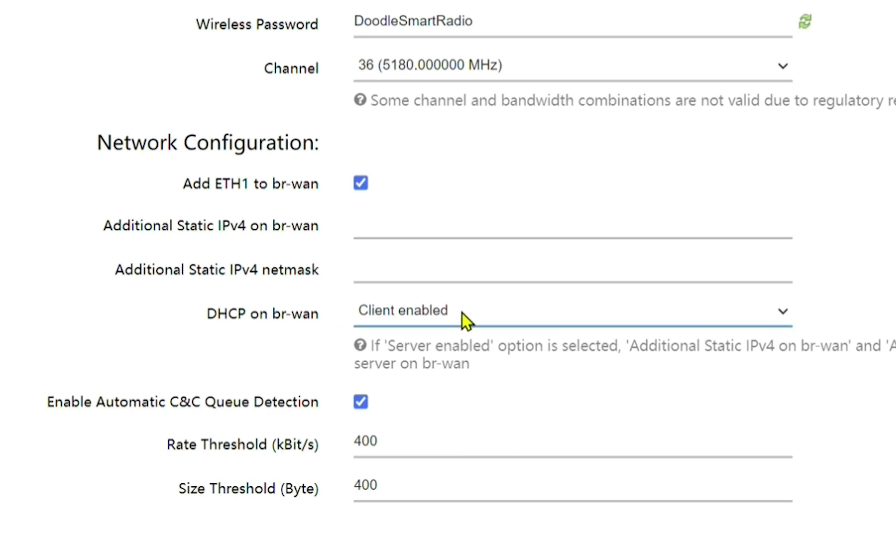
click(286, 336)
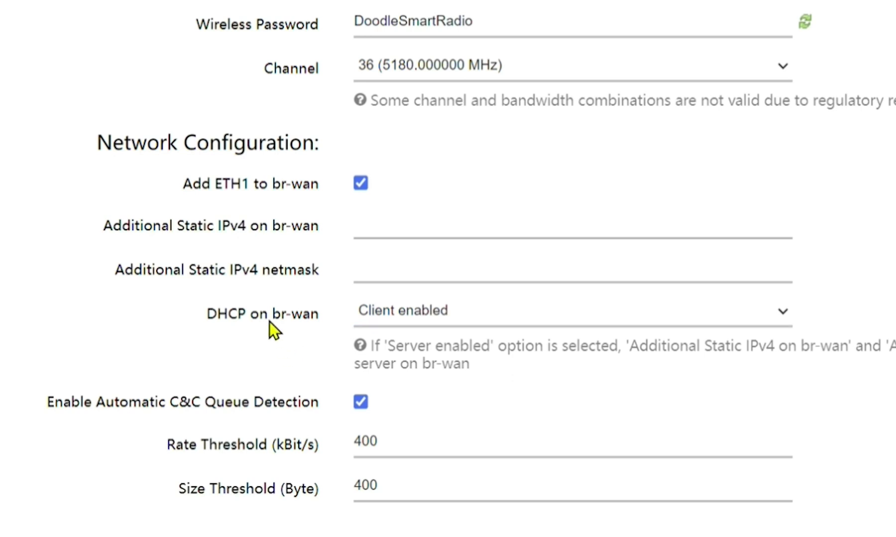
click(460, 313)
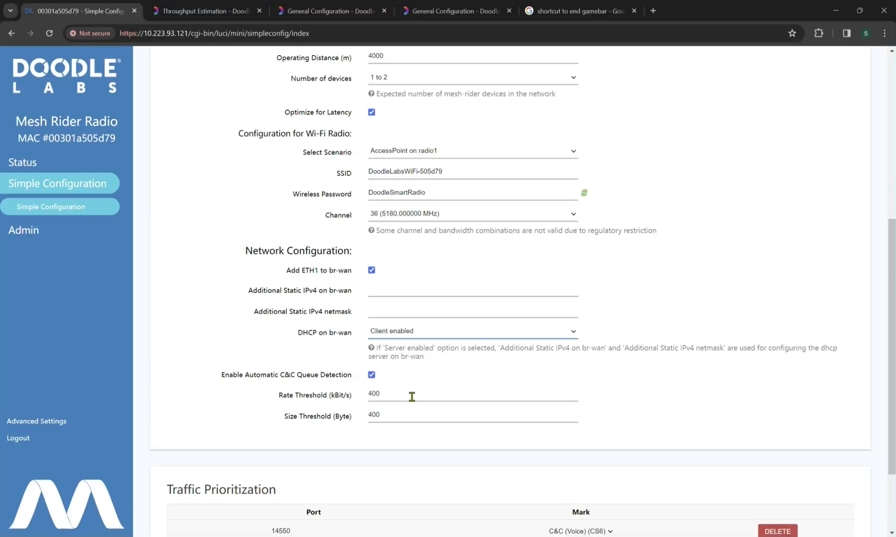
click(455, 11)
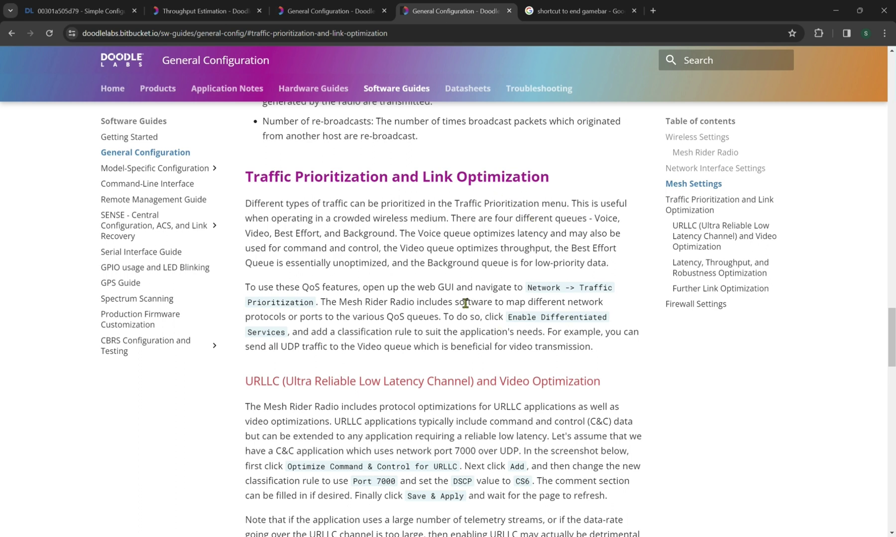
After reading about the four QoS queues, return to the radio's Simple Configuration page.
click(67, 11)
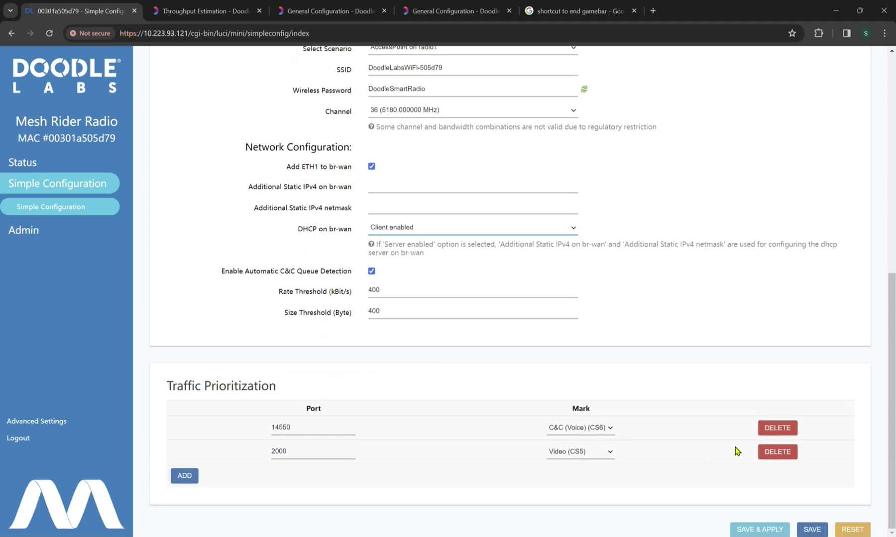
Delete the port 2000 Video (CS5) rule, leaving only port 14550 as C&C (Voice) CS6.
click(796, 457)
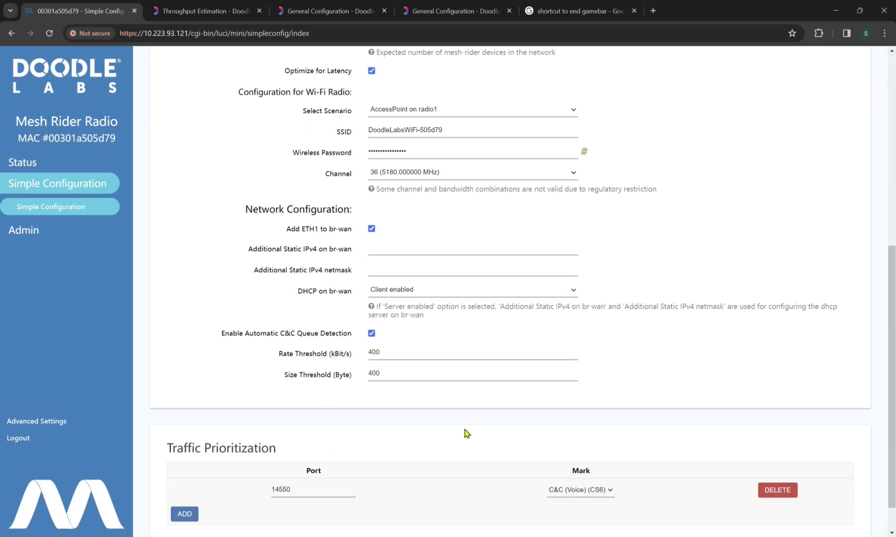
scroll(466, 434, down, 1)
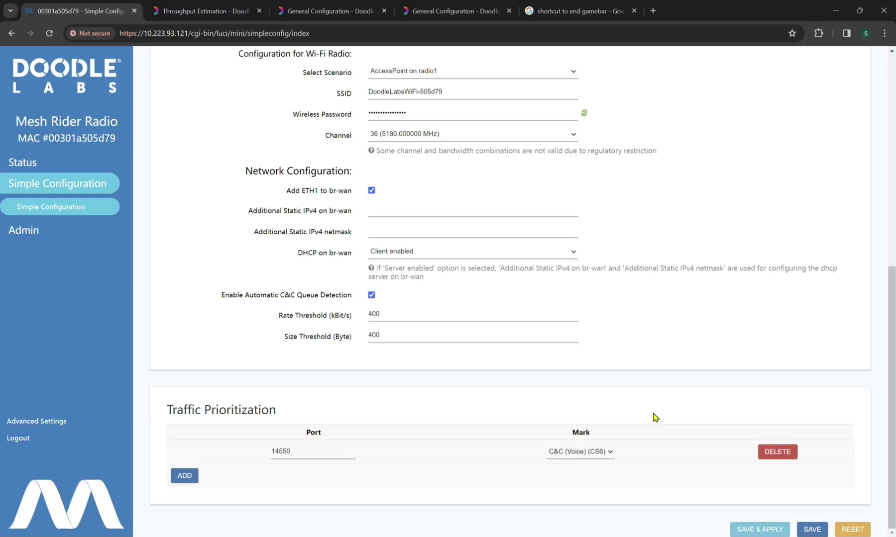
Add a new Traffic Prioritization row with port 2000 and mark it Video (CS5).
click(184, 476)
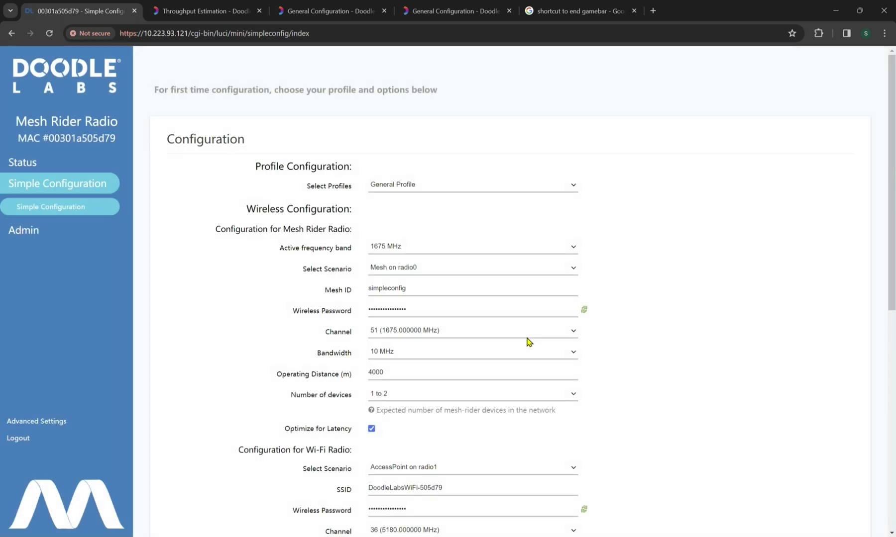
click(319, 509)
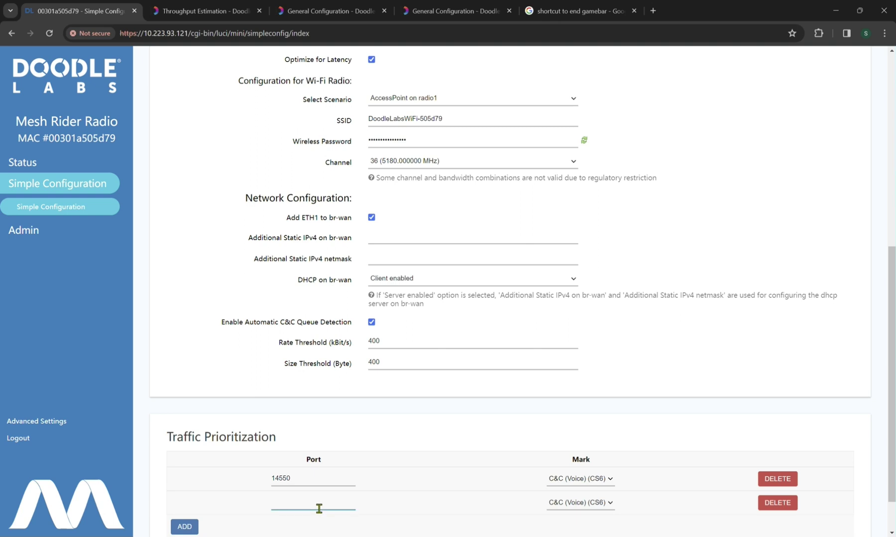
text(2000)
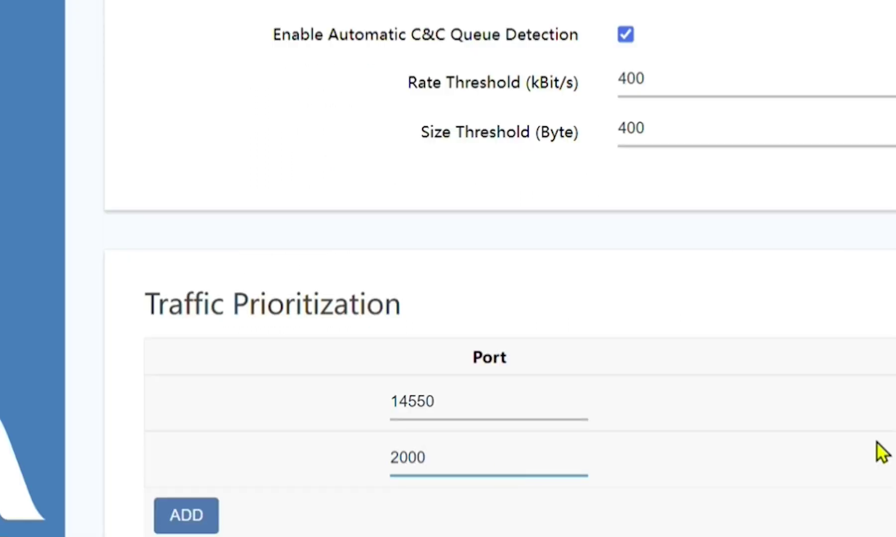
click(585, 500)
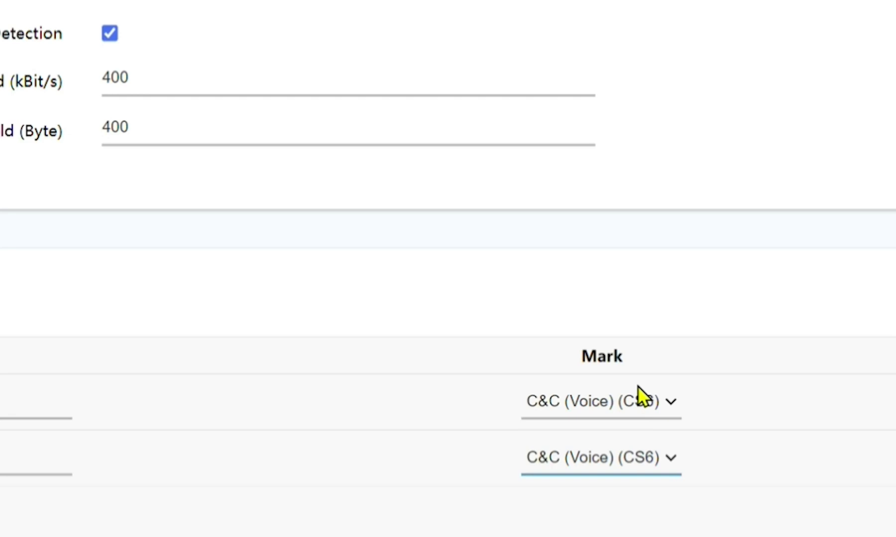
key(Up)
scroll(881, 343, down, 3)
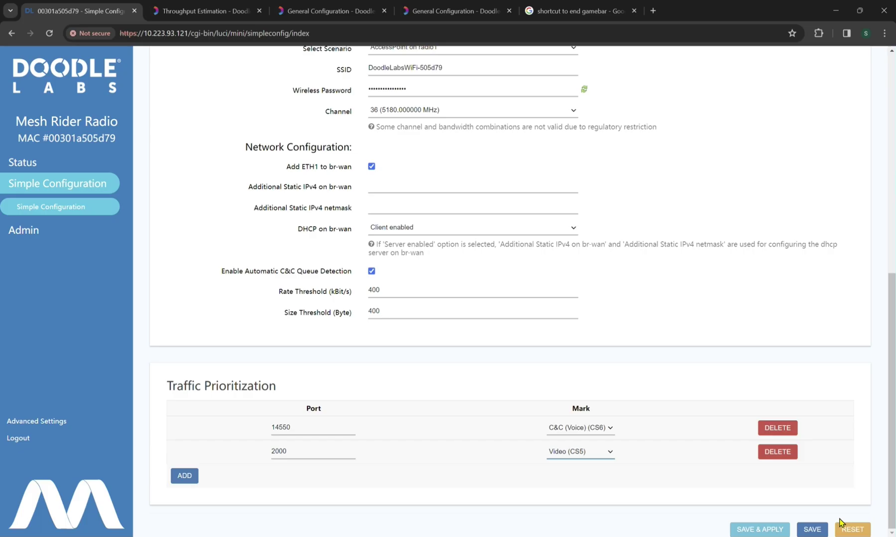
scroll(542, 442, up, 8)
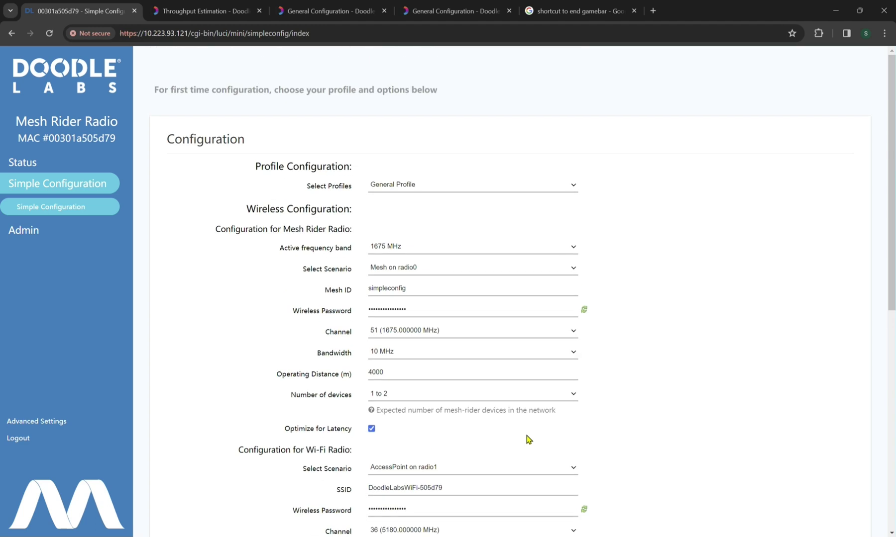
scroll(647, 328, down, 8)
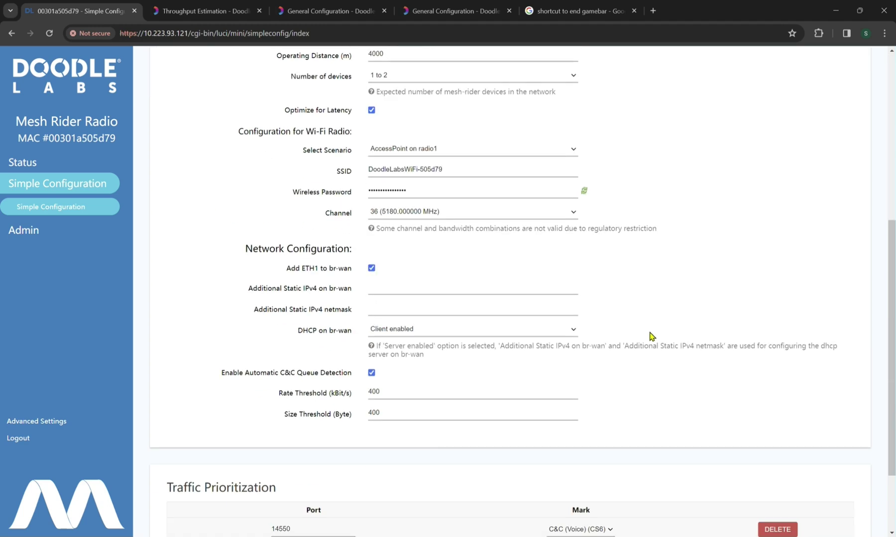
Save and apply the configuration with the port 2000 video rule, then select UAV Profile.
click(777, 529)
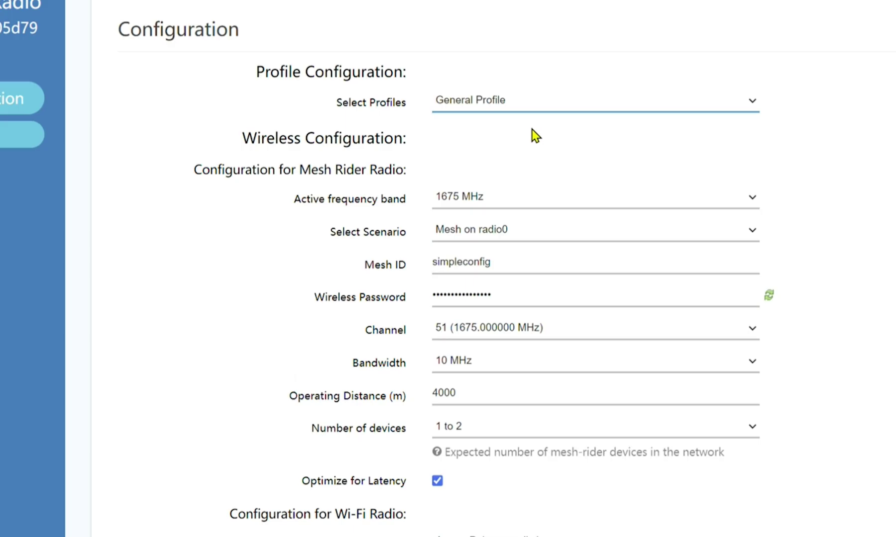
click(535, 136)
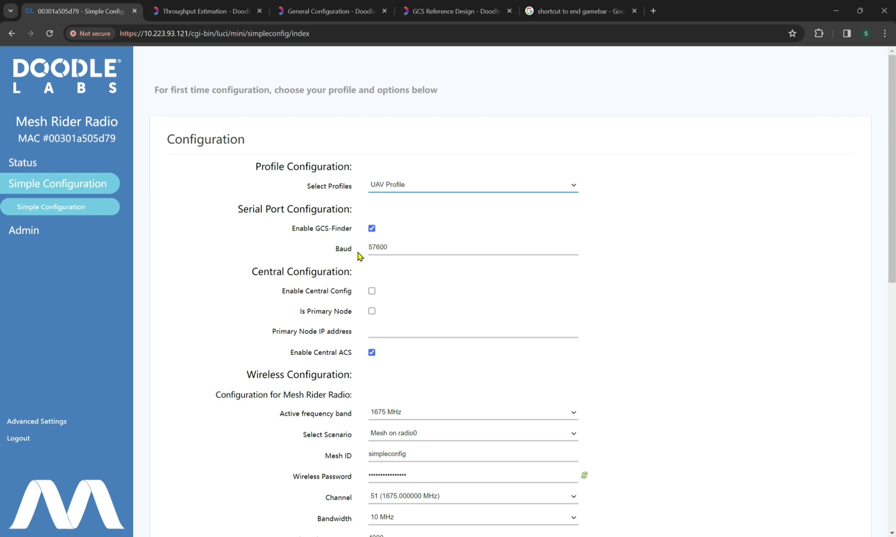
click(418, 252)
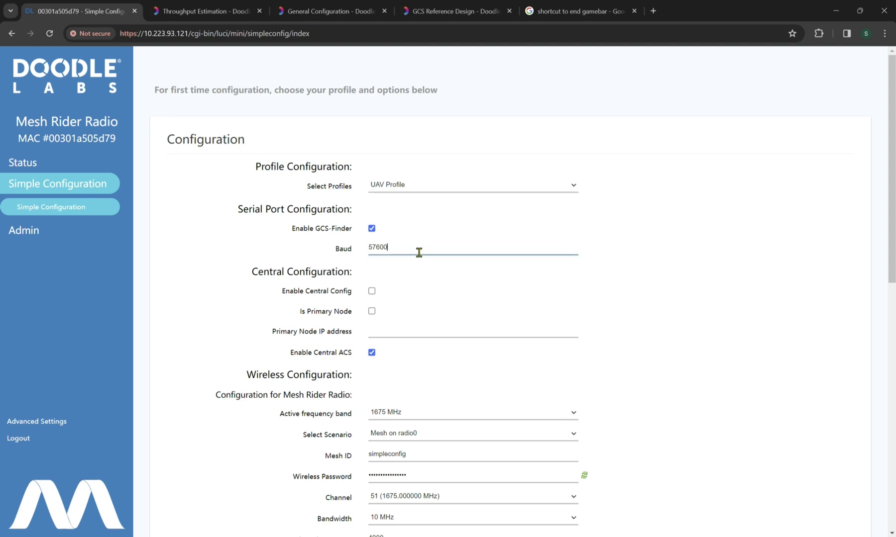
click(453, 277)
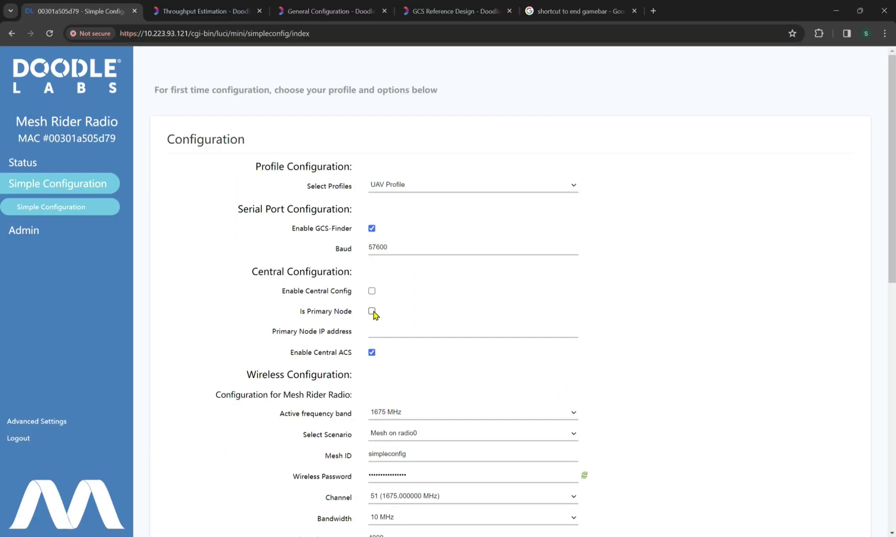
Enable Is Primary Node for the UAV profile, then review Traffic Prioritization ports 14550 and 2000.
click(372, 312)
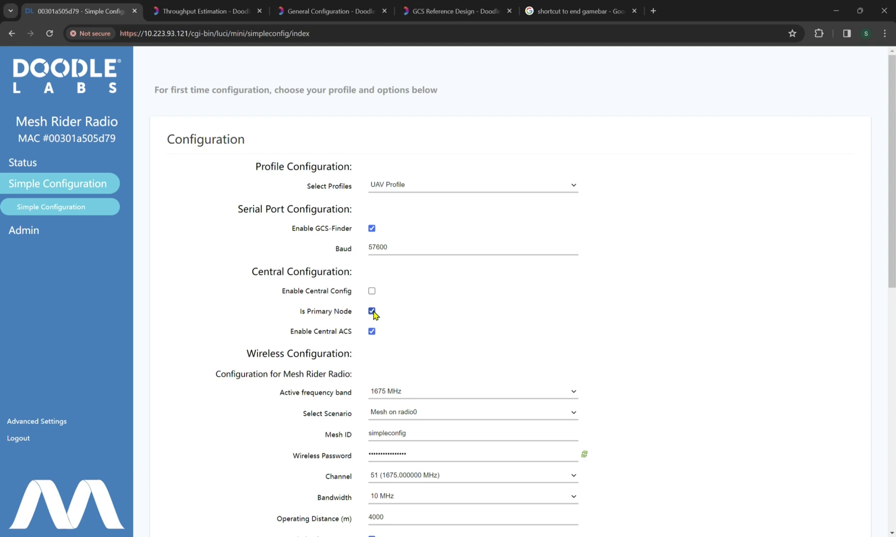
click(372, 312)
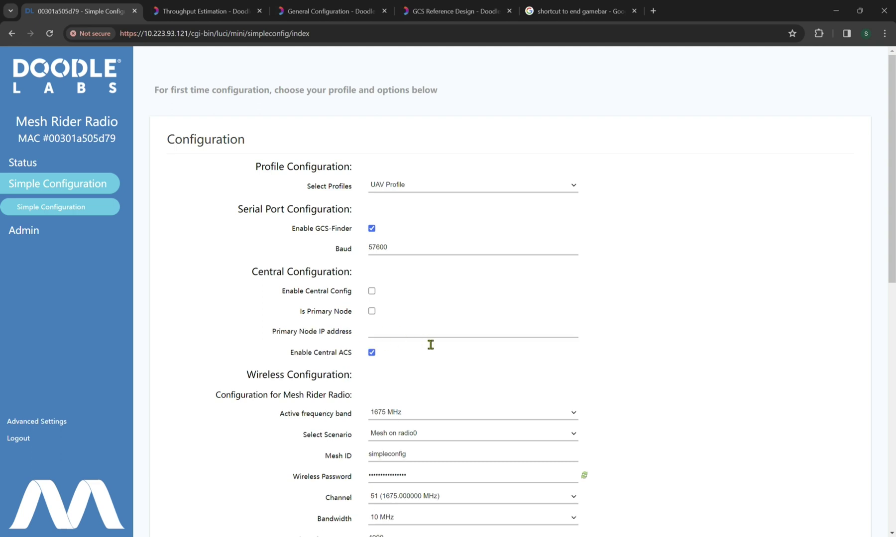
click(372, 314)
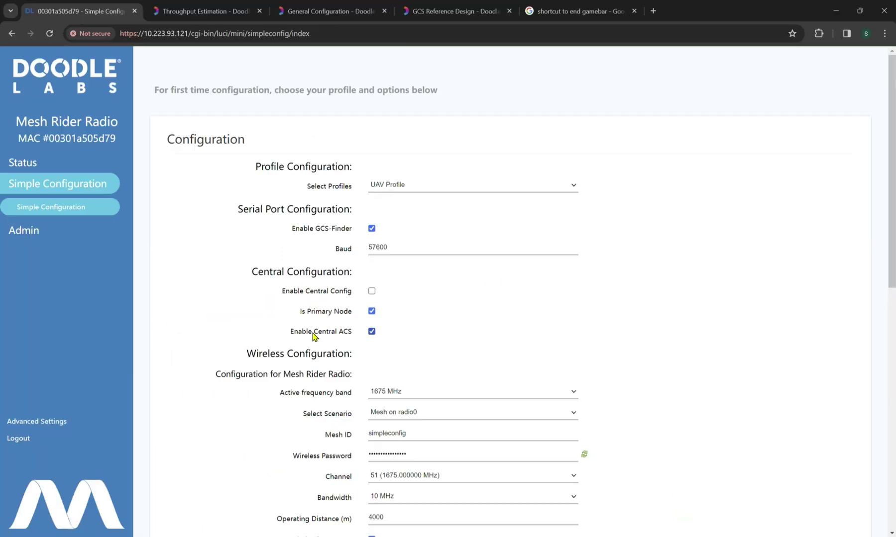
scroll(219, 308, down, 2)
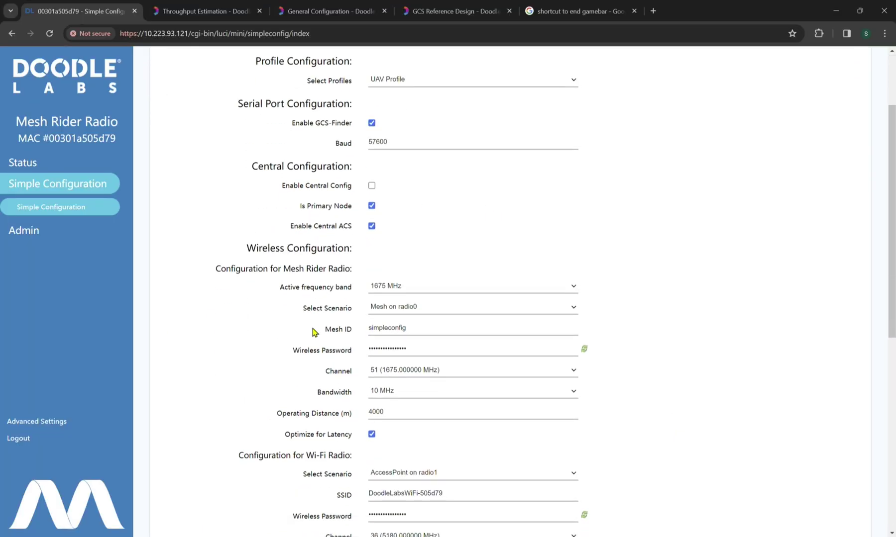
scroll(320, 297, down, 5)
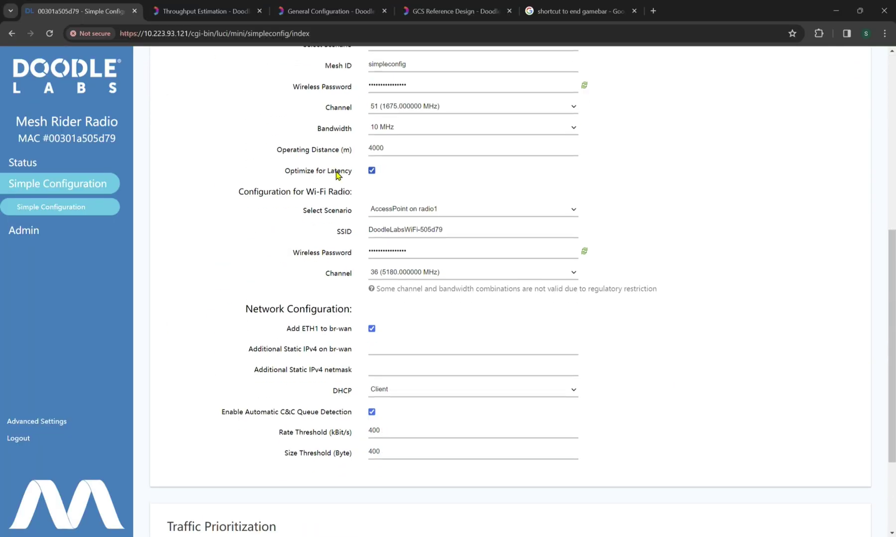
scroll(332, 261, down, 2)
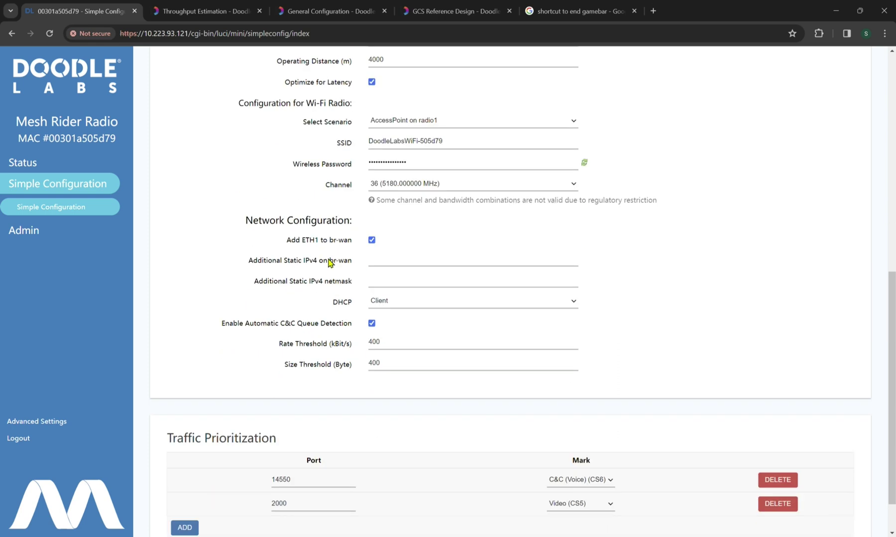
scroll(333, 369, down, 1)
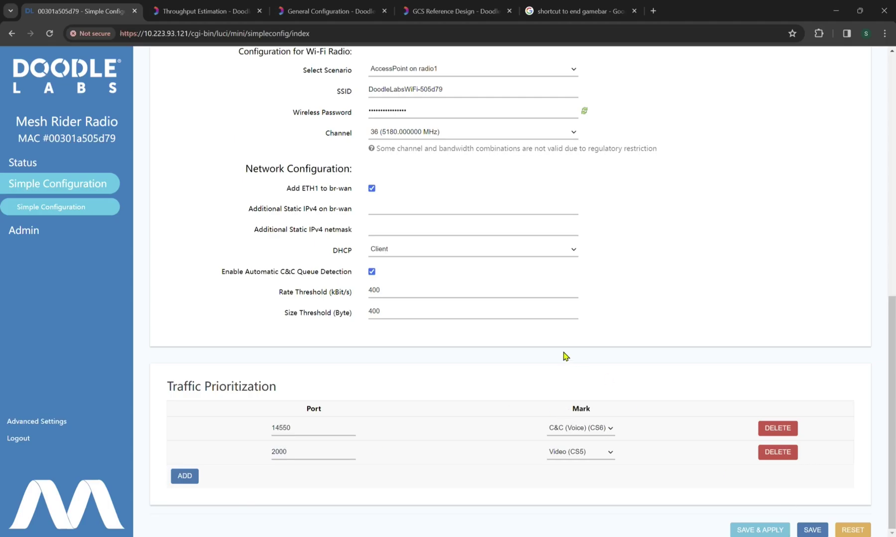
scroll(566, 356, up, 10)
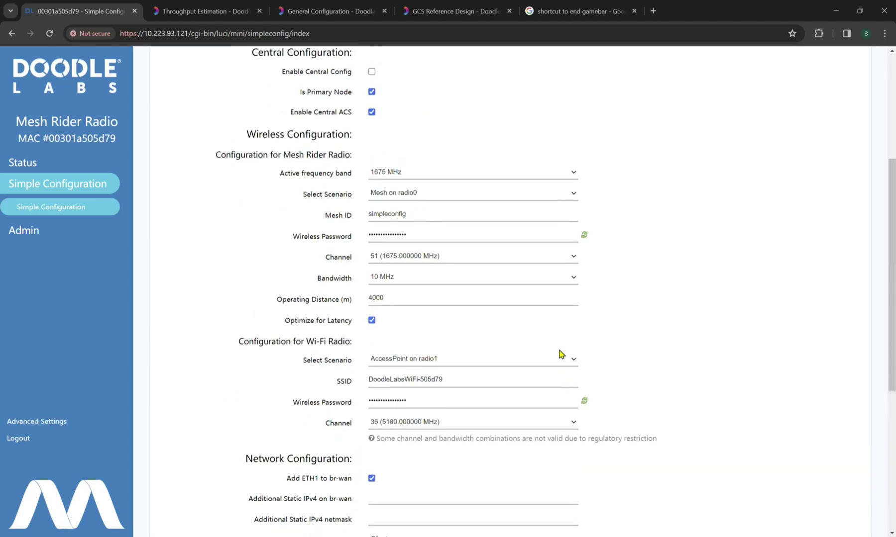
Switch Select Profiles to GCS Profile and review its settings, including the Primary Node IP address.
key(Down)
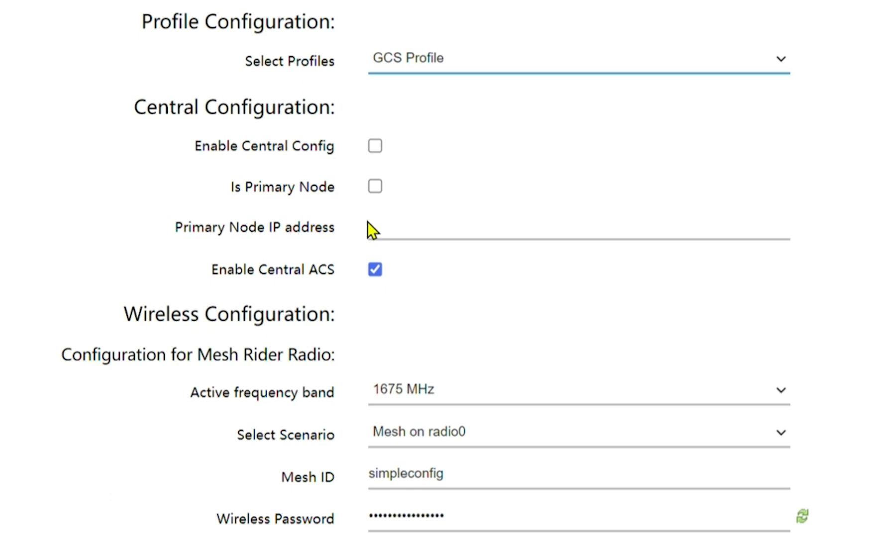
click(440, 251)
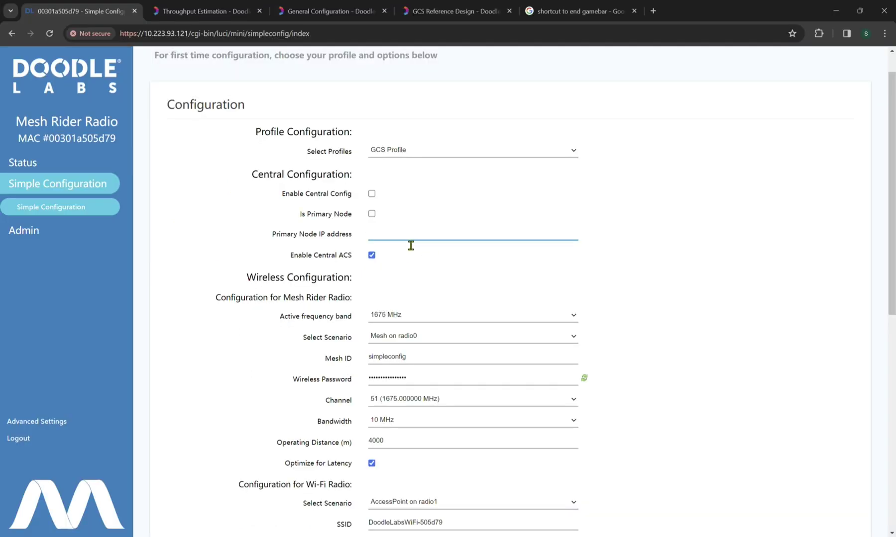
scroll(480, 250, down, 3)
scroll(480, 251, down, 2)
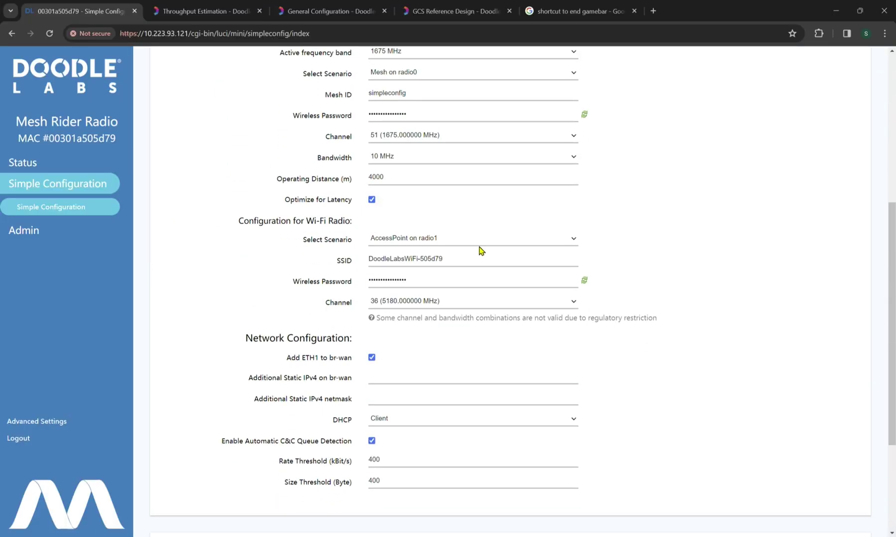
scroll(481, 250, down, 2)
scroll(480, 250, down, 1)
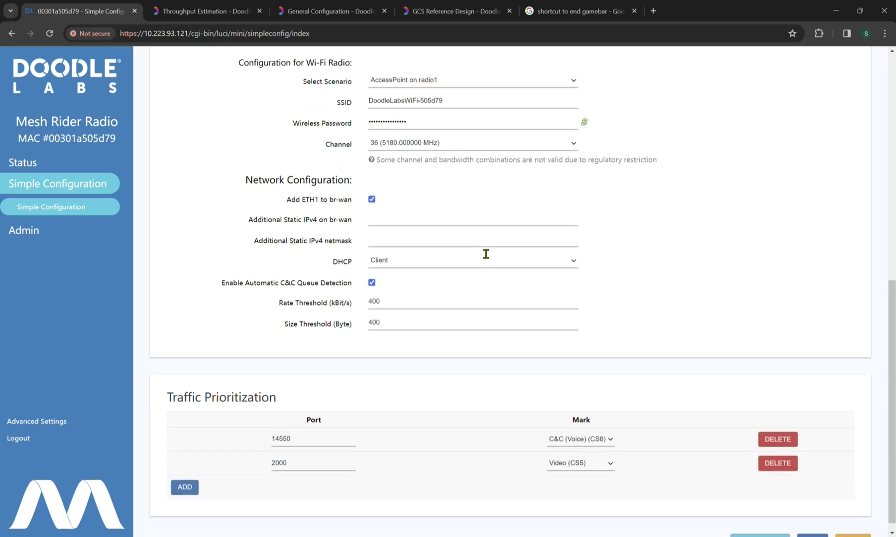
scroll(544, 319, down, 1)
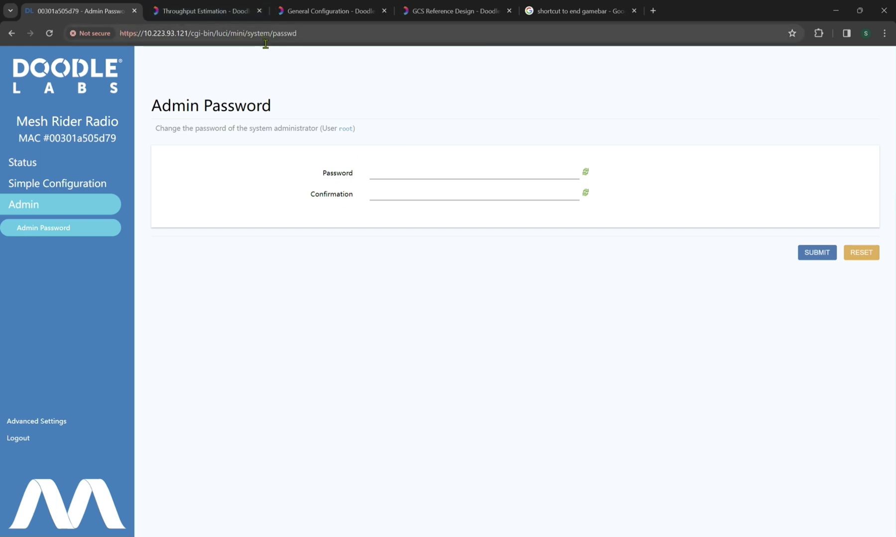
click(75, 168)
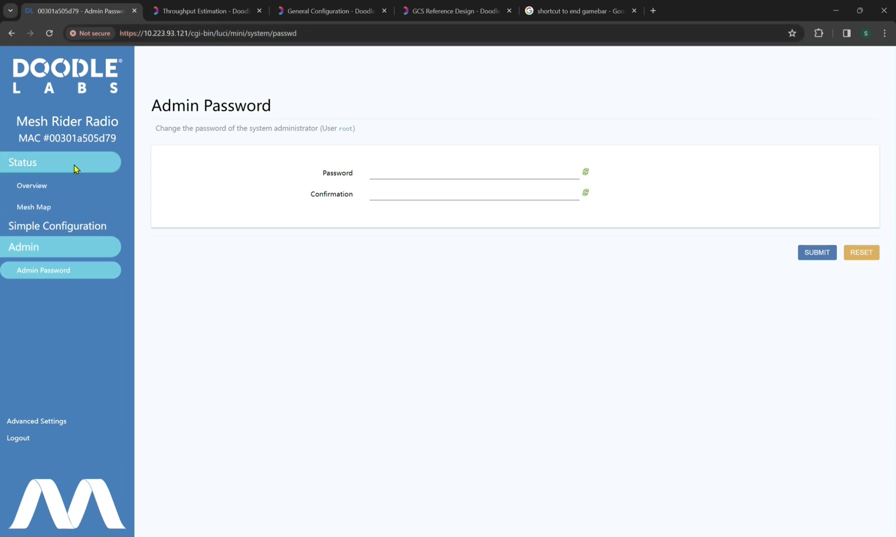
Review Status Overview's Network, Wireless and Associated Stations sections, showing the mesh peer at -36/-94 dBm.
click(74, 191)
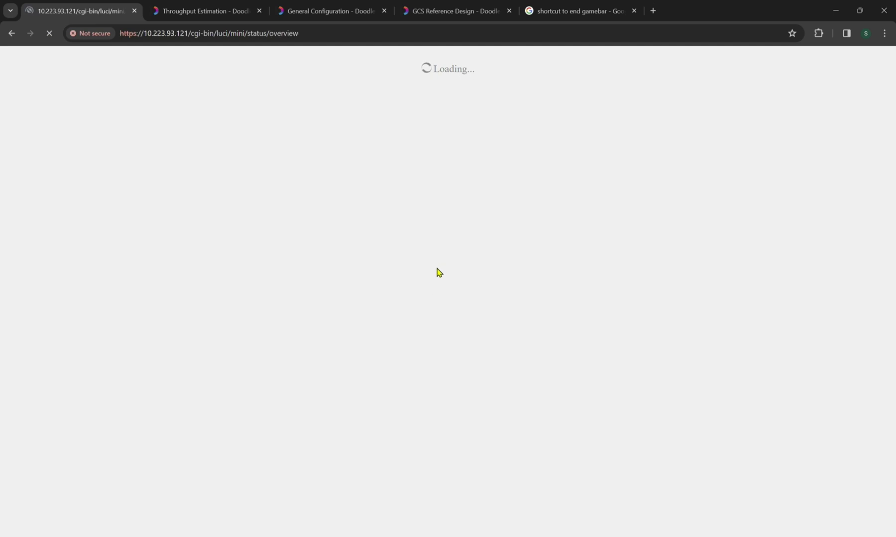
scroll(423, 328, down, 3)
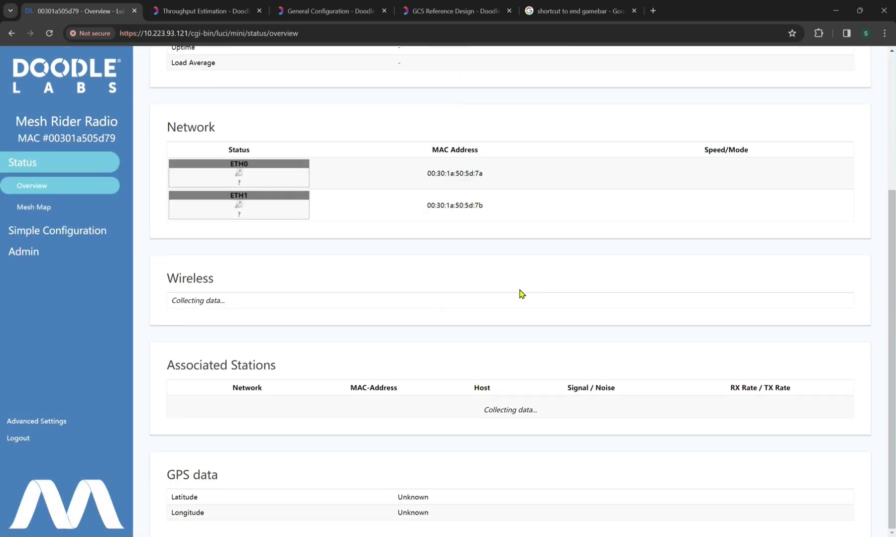
scroll(582, 269, down, 3)
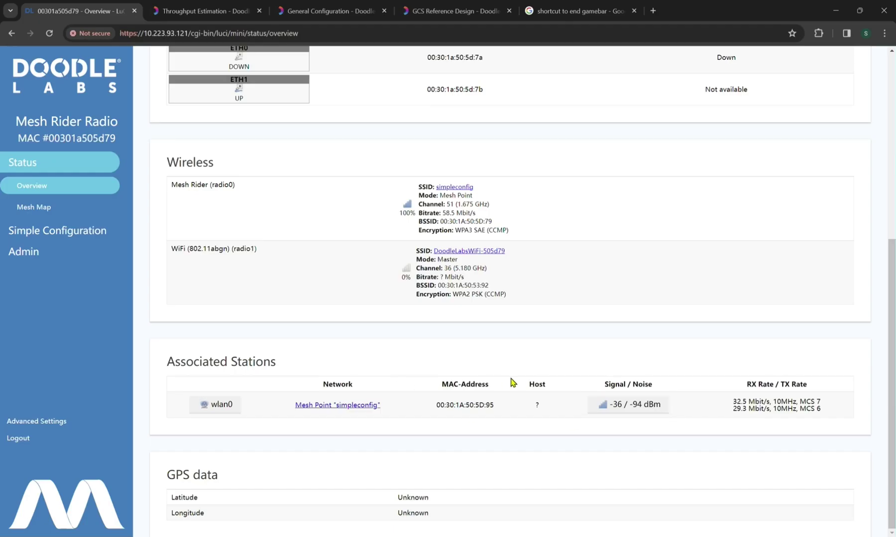
scroll(199, 264, up, 3)
scroll(570, 379, up, 2)
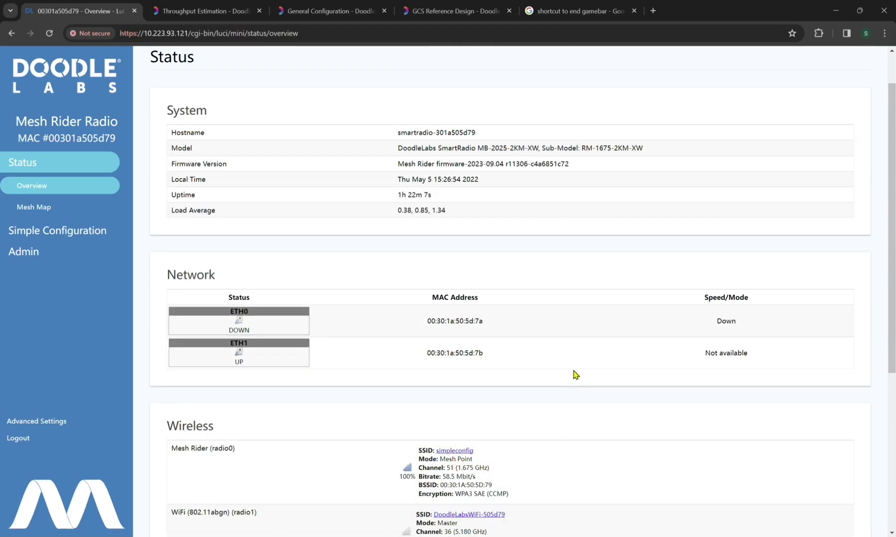
scroll(566, 367, up, 1)
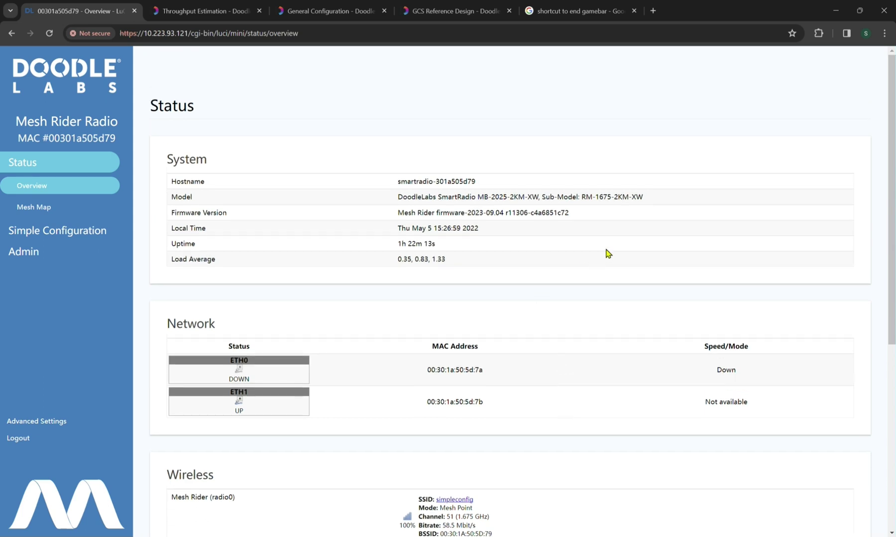